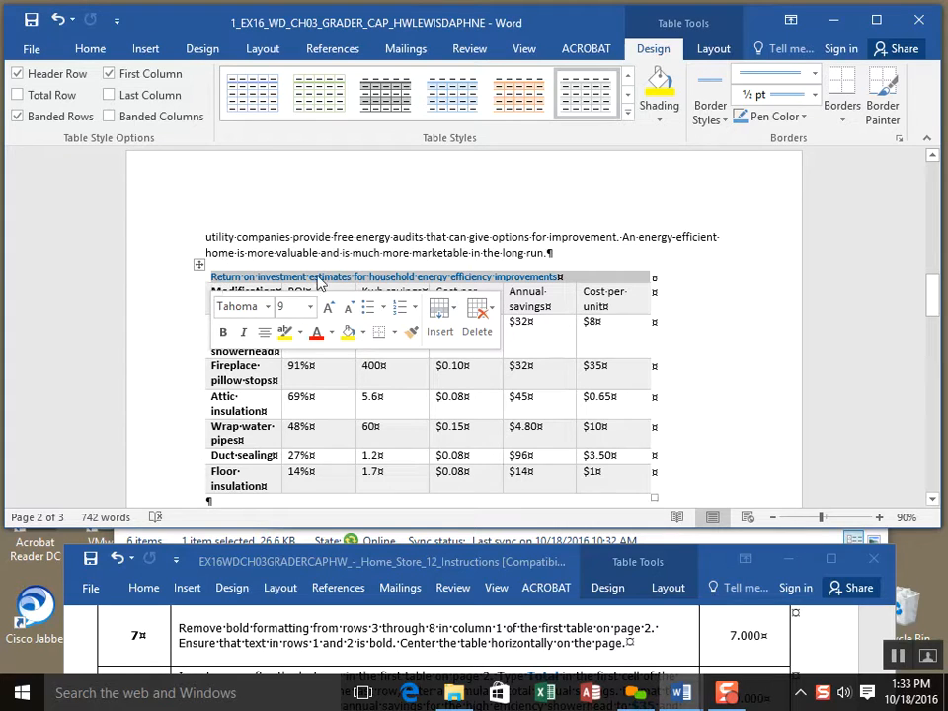
# Step: Remove bold formatting from rows 3 through 8 in the first column of the return on investment table
pyautogui.moveTo(607, 294); pyautogui.dragTo(245, 310)
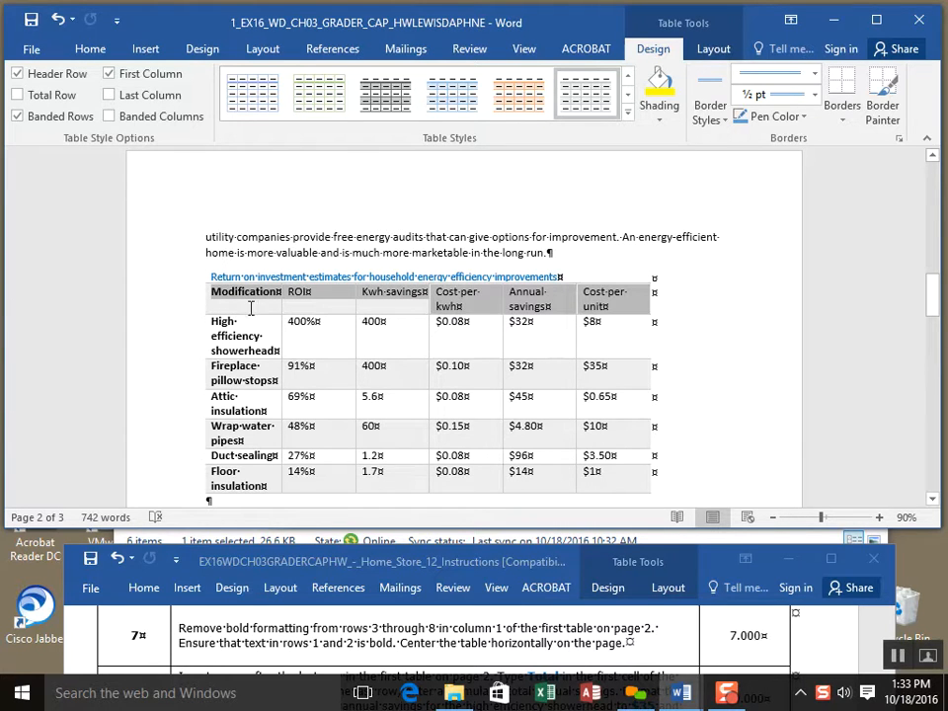
pyautogui.click(218, 329)
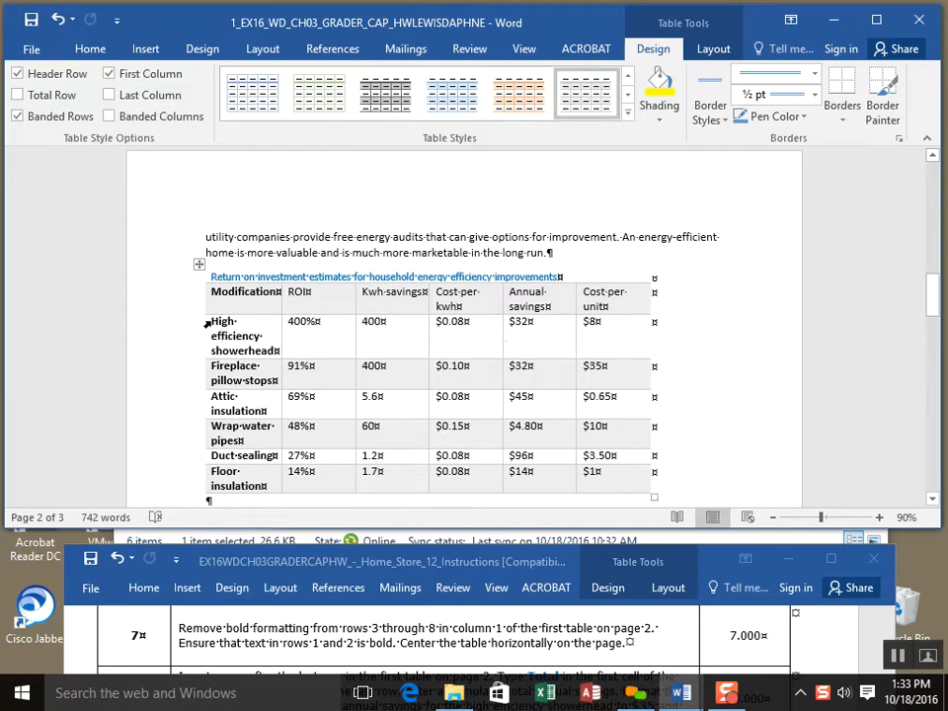
pyautogui.moveTo(209, 323); pyautogui.dragTo(263, 494)
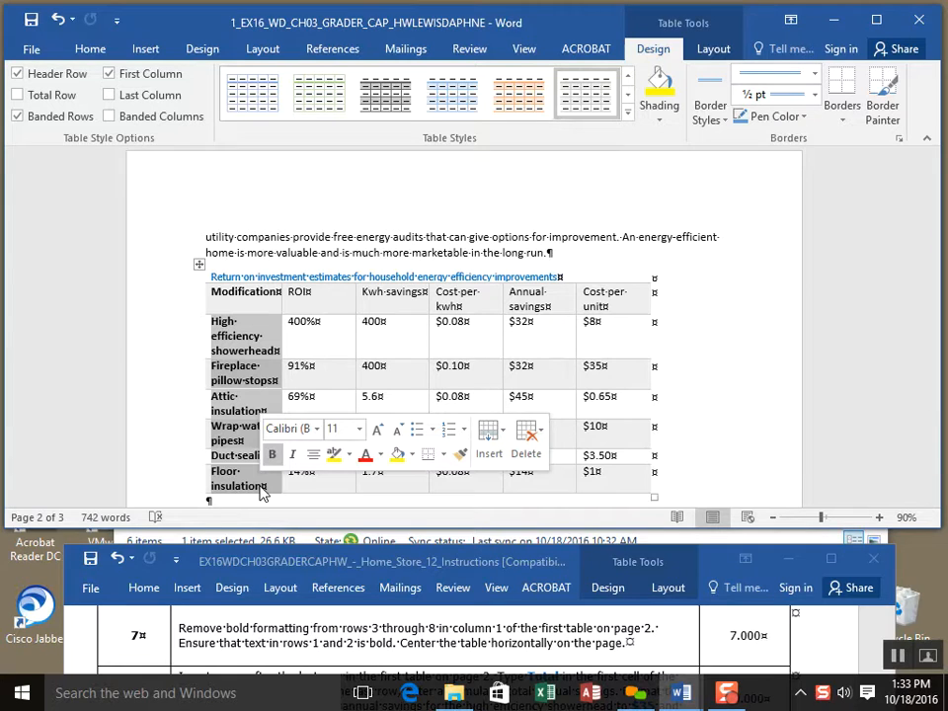
pyautogui.click(272, 454)
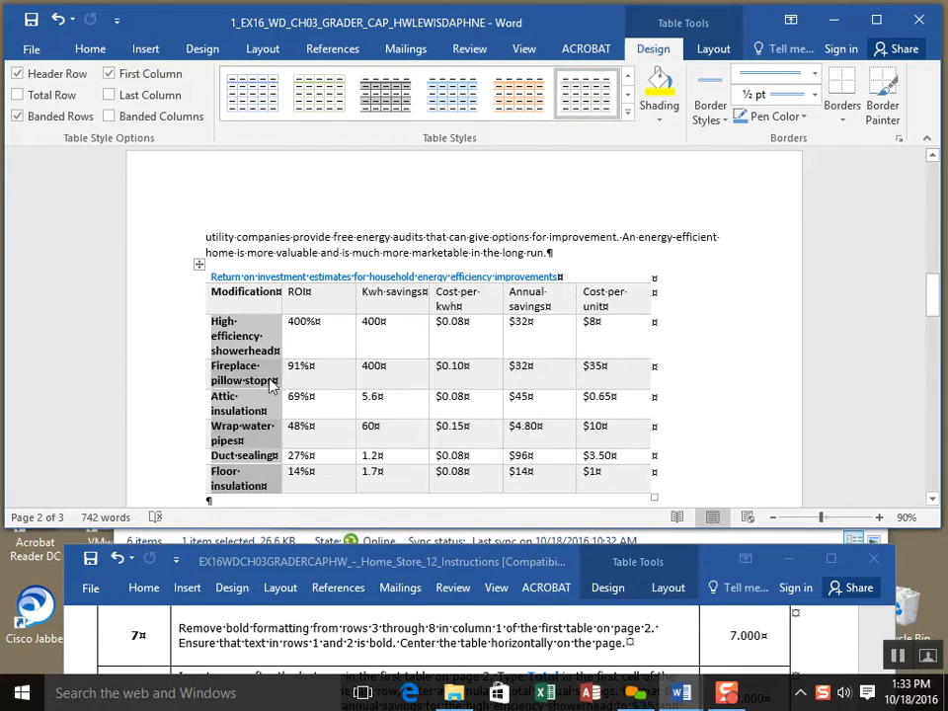
pyautogui.click(89, 50)
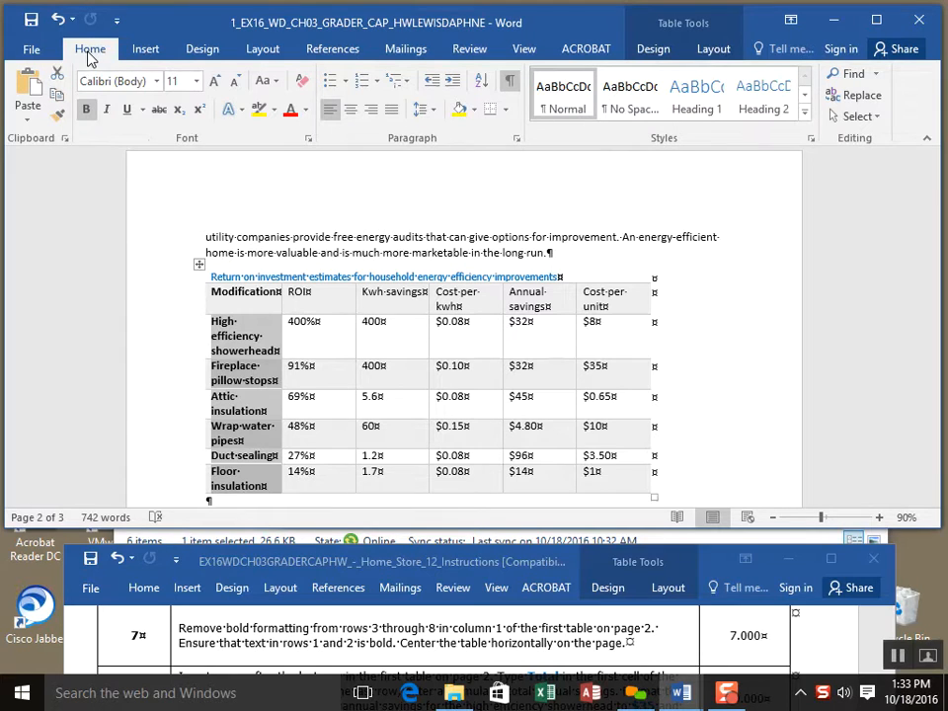
pyautogui.click(87, 118)
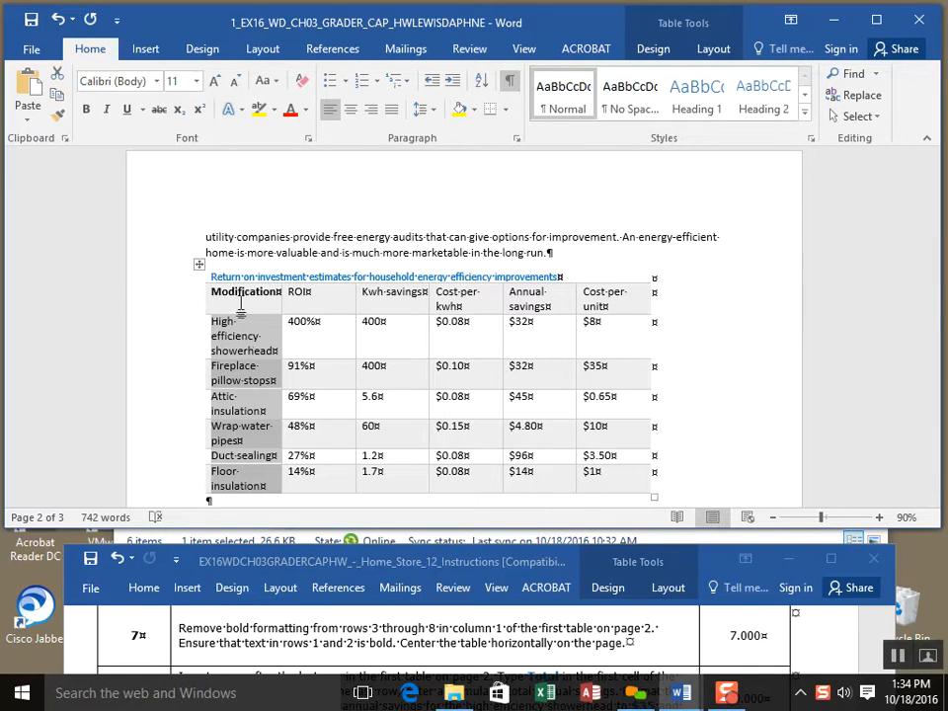
# Step: Apply bold to the text in the table's title row and column heading row
pyautogui.click(205, 279)
pyautogui.click(682, 256)
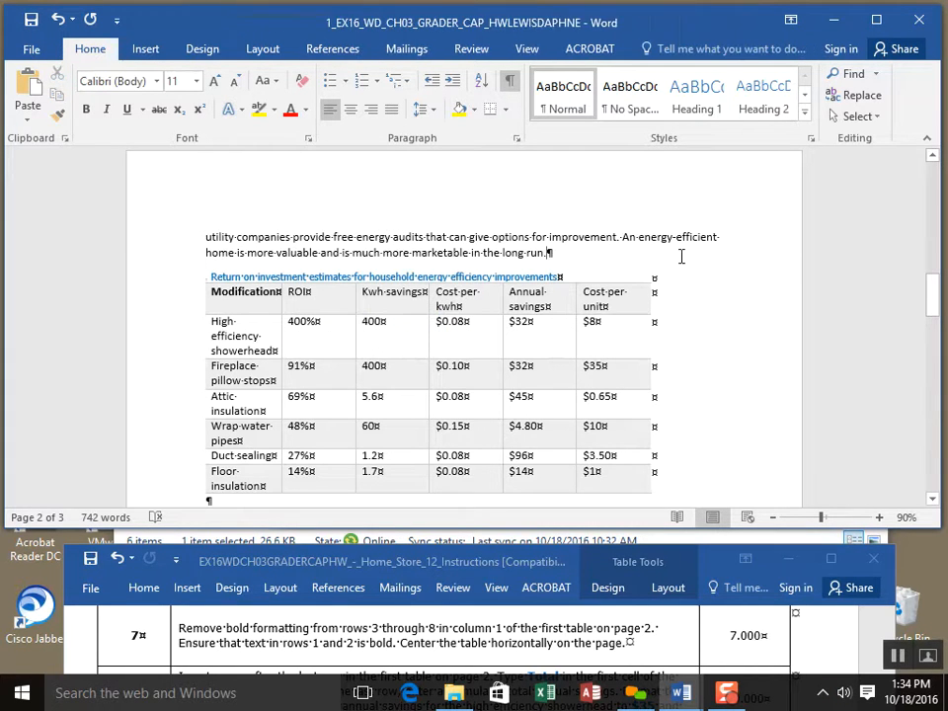
pyautogui.moveTo(596, 299); pyautogui.dragTo(211, 275)
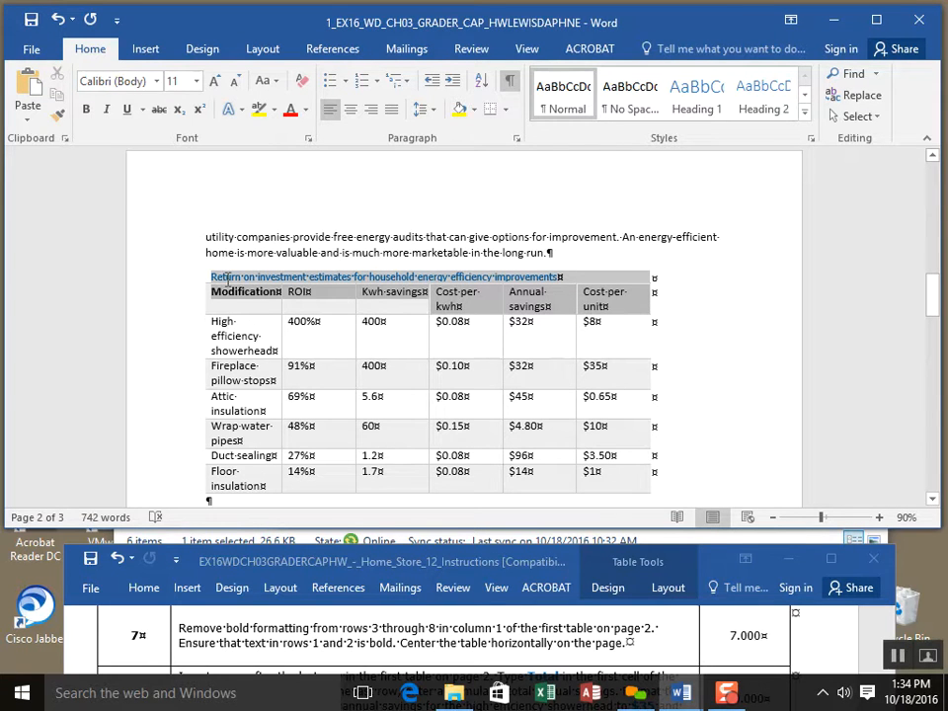
pyautogui.click(87, 118)
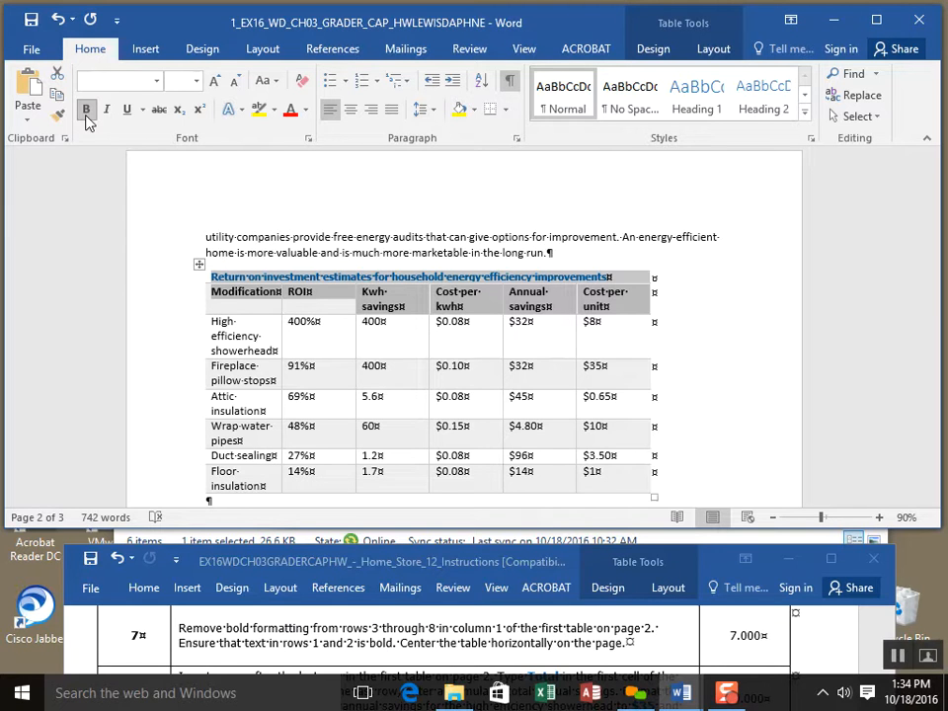
# Step: Center the whole return on investment table horizontally on the page and save the document
pyautogui.click(199, 265)
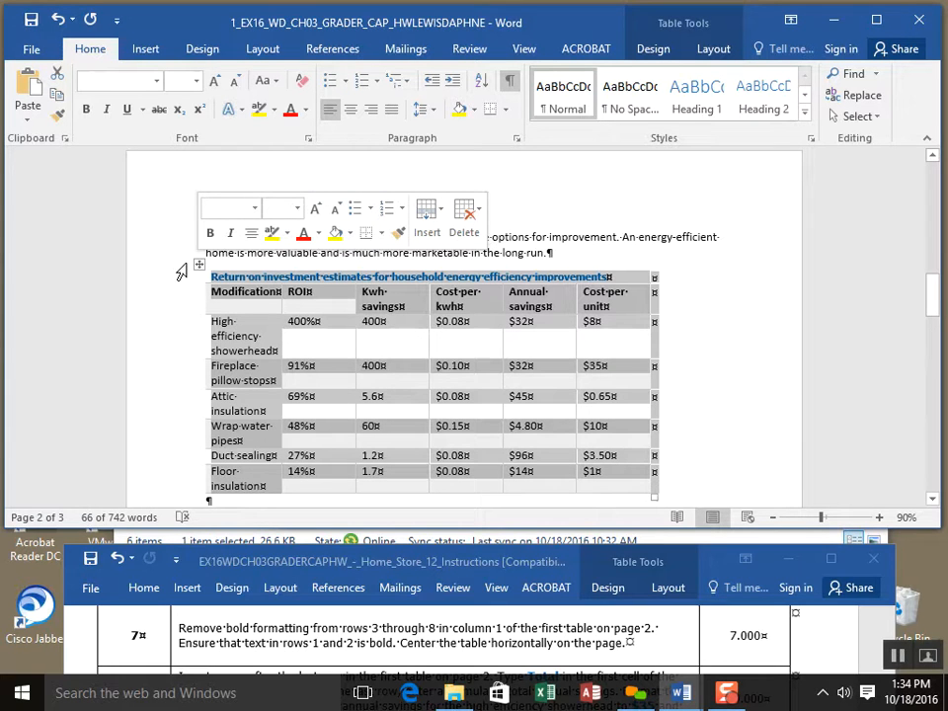
pyautogui.click(354, 112)
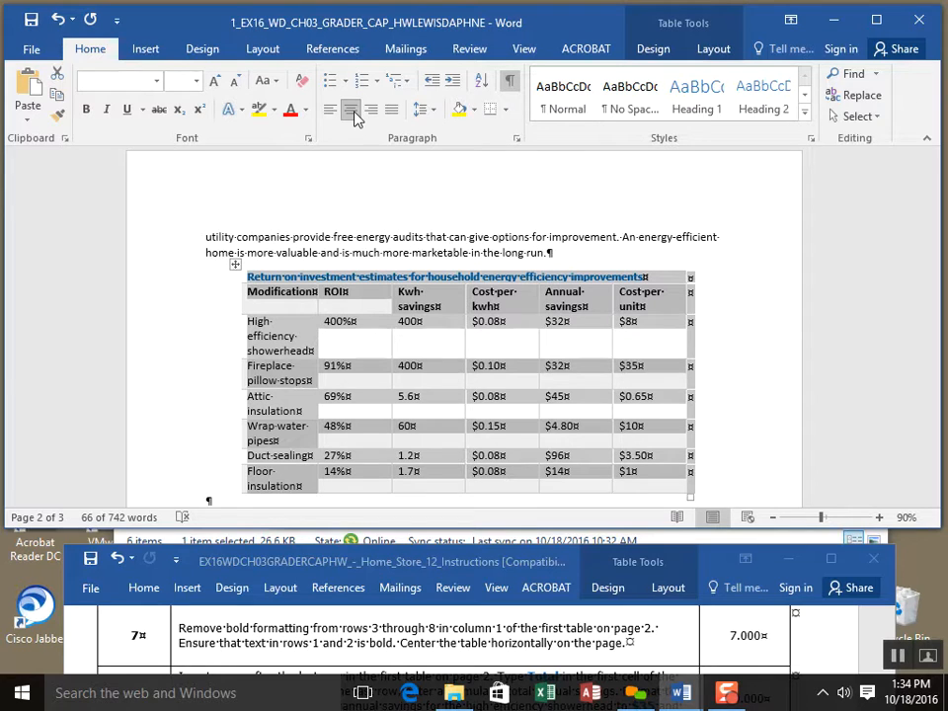
pyautogui.click(31, 21)
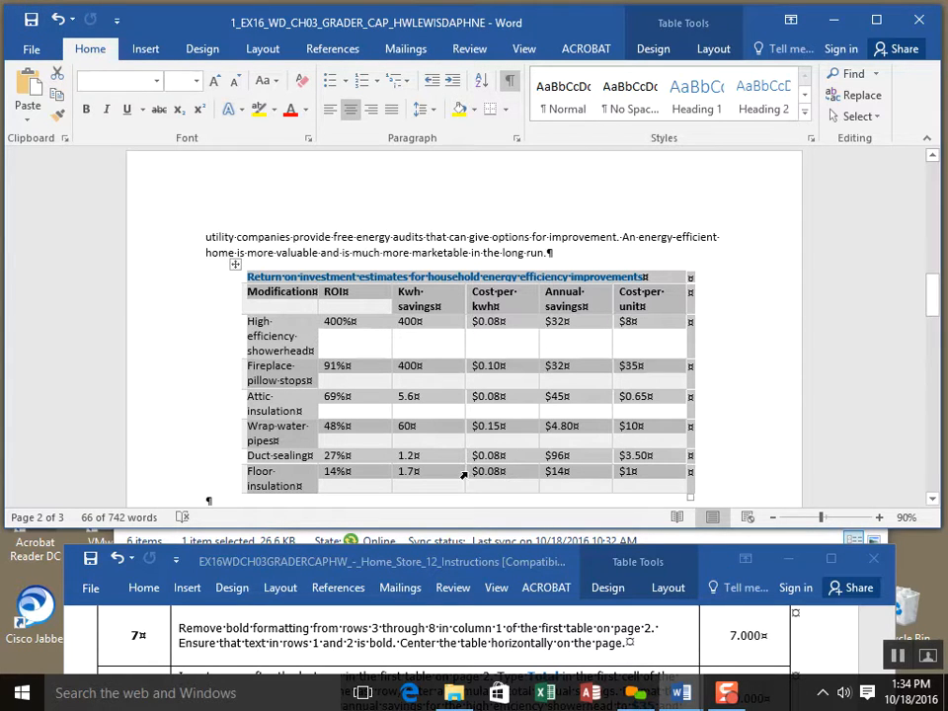
# Step: Switch to the instructions document and read steps 8 and 9, keeping the report's table visible alongside
pyautogui.click(815, 642)
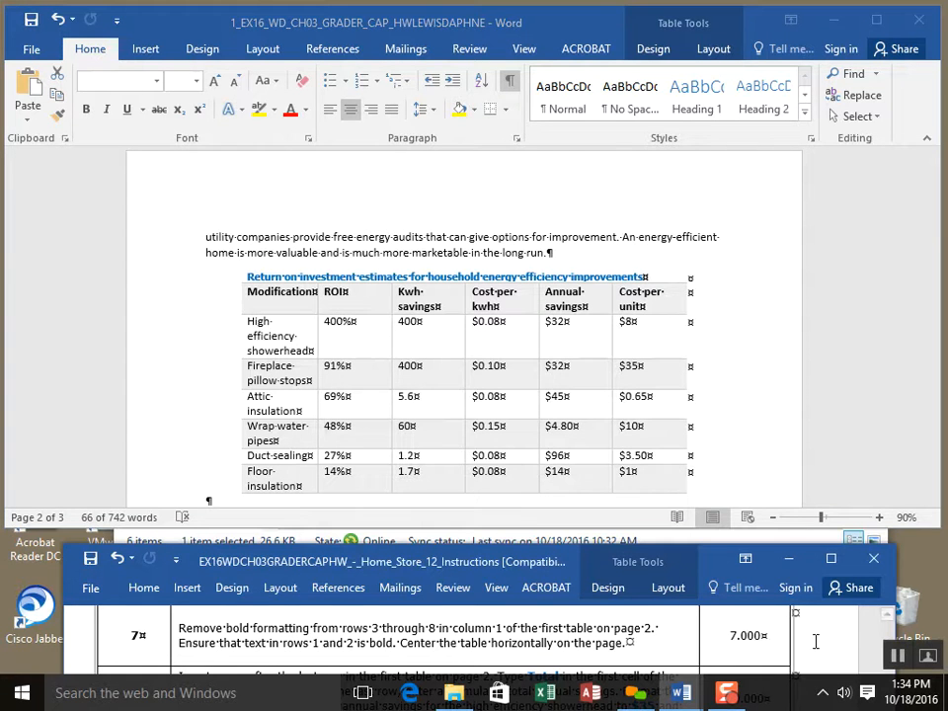
pyautogui.click(926, 657)
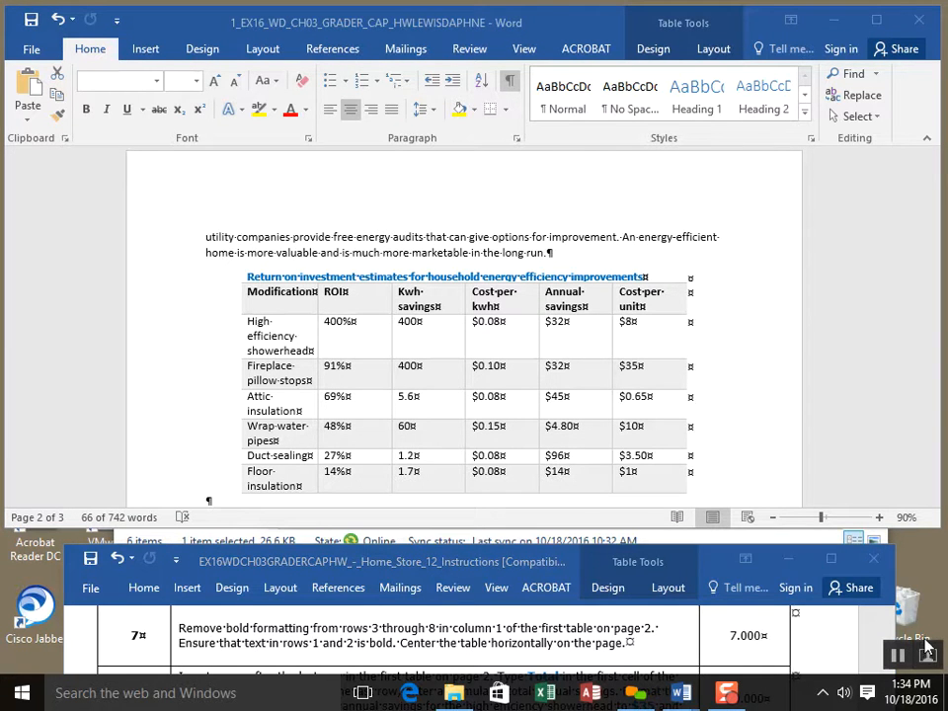
pyautogui.click(787, 560)
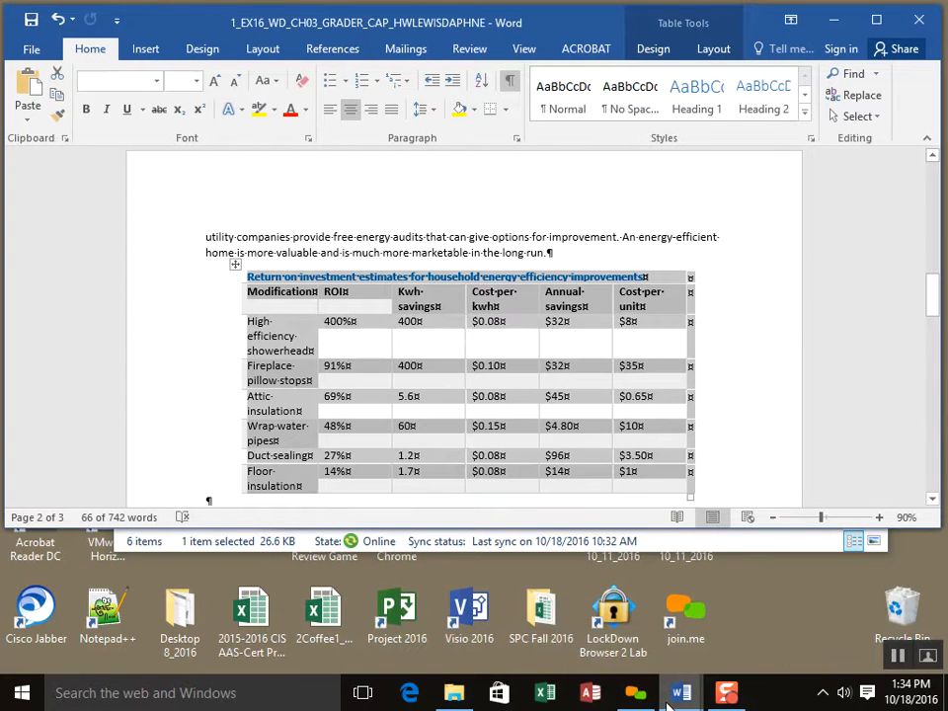
pyautogui.moveTo(681, 697)
pyautogui.click(524, 480)
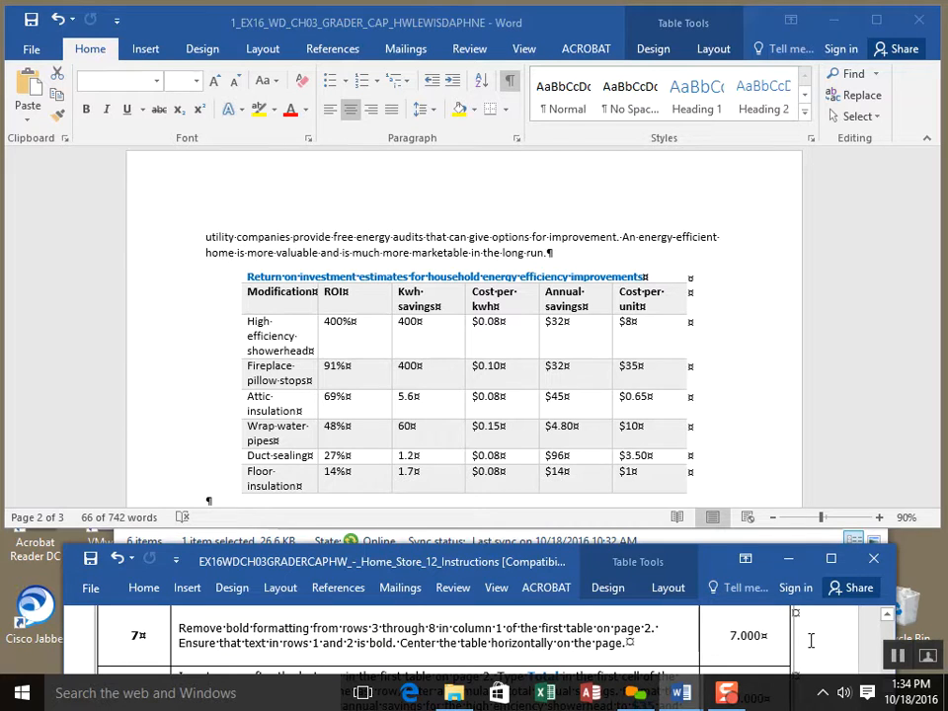
pyautogui.scroll(-5, 812, 648)
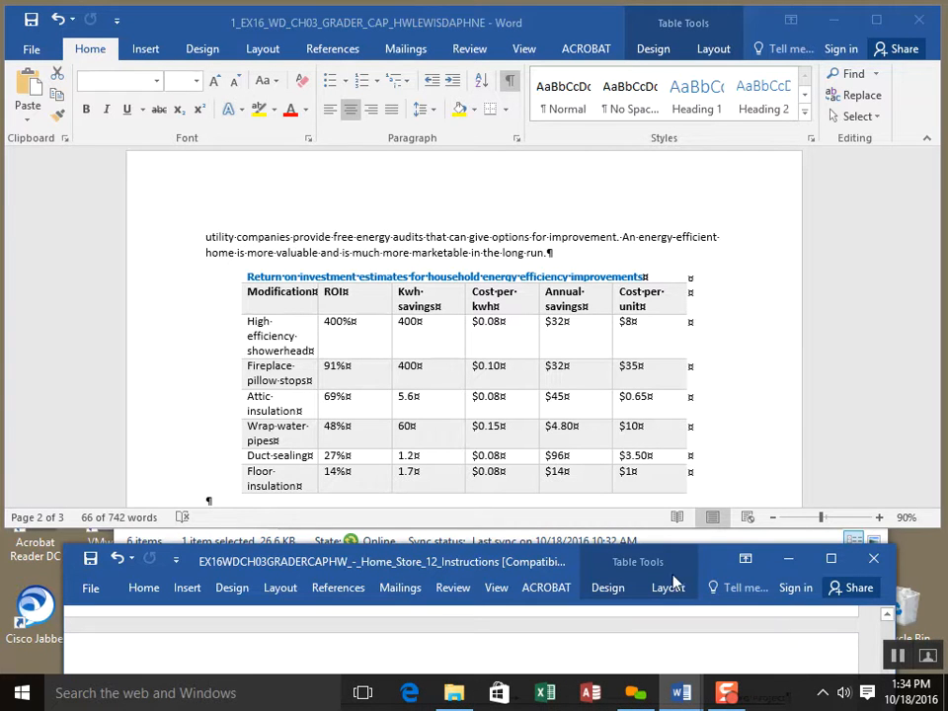
pyautogui.moveTo(713, 561); pyautogui.dragTo(696, 319)
pyautogui.click(869, 375)
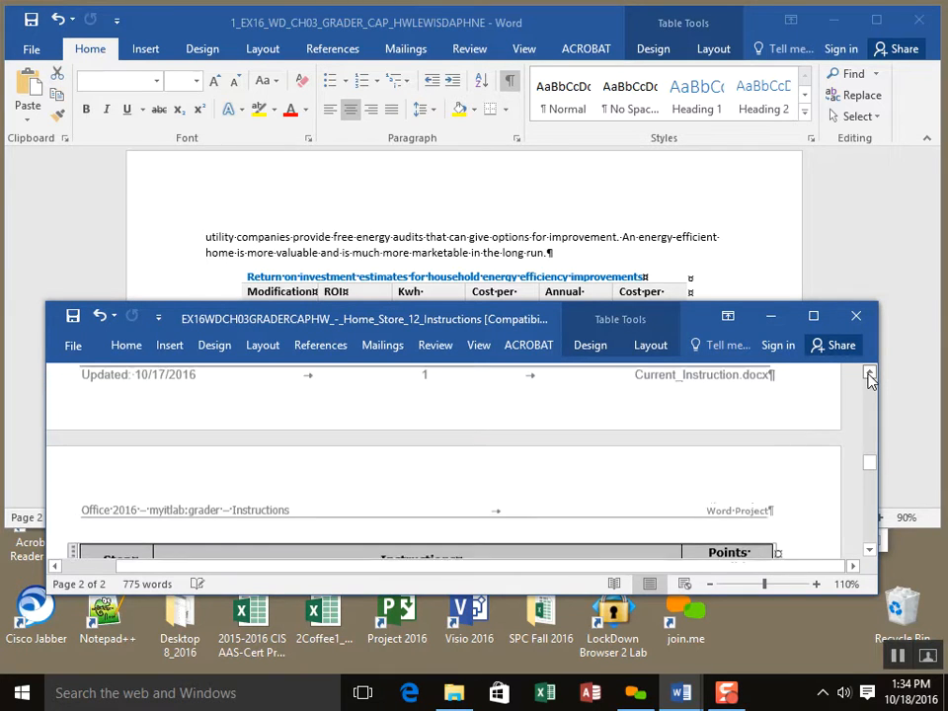
pyautogui.scroll(3, 869, 374)
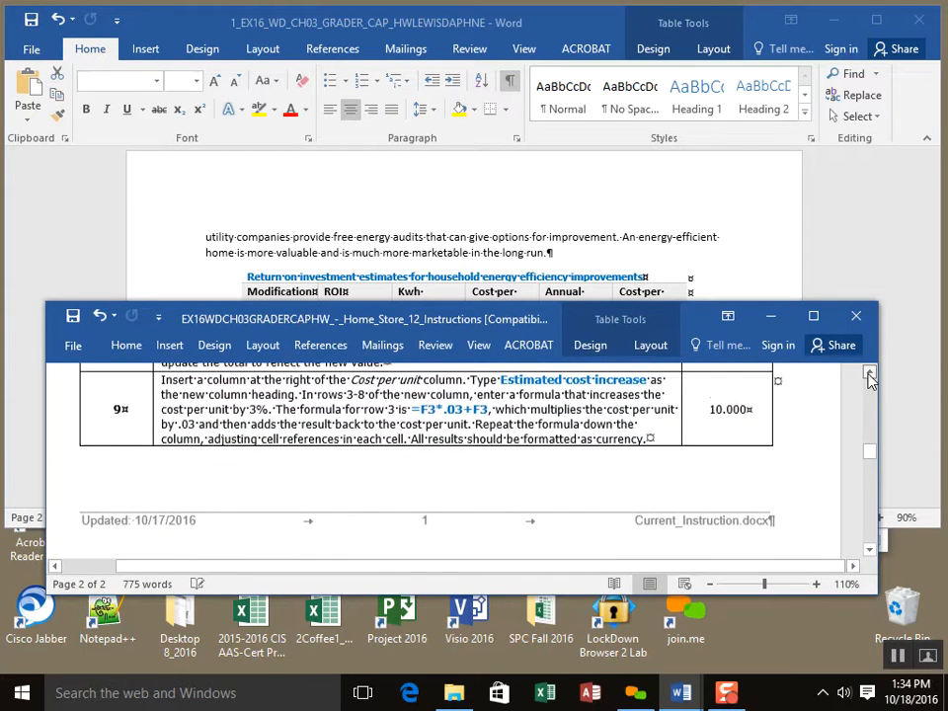
pyautogui.scroll(1, 869, 380)
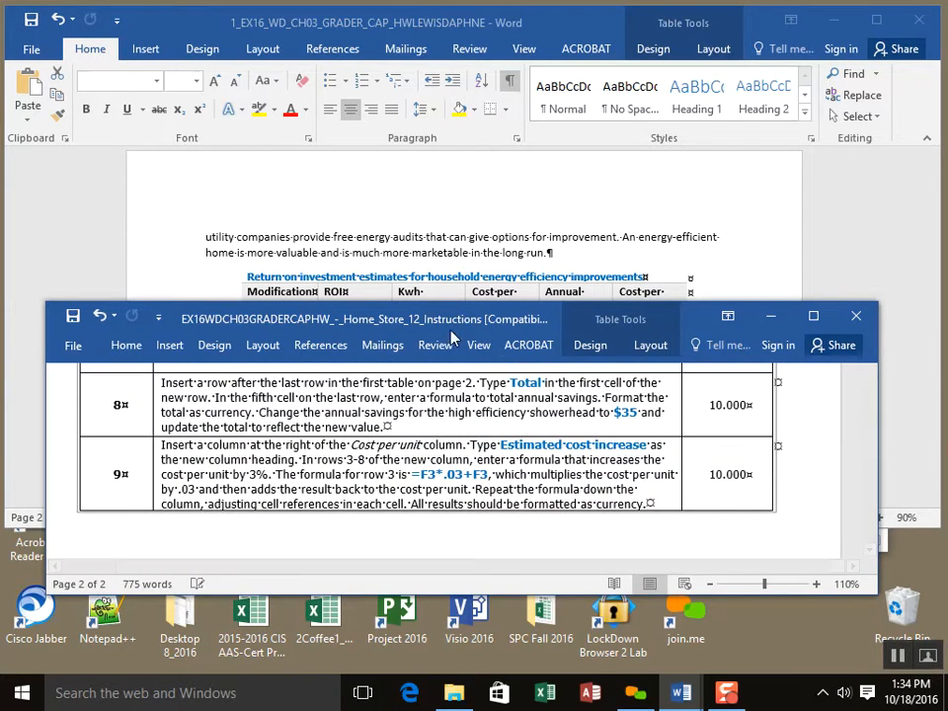
pyautogui.moveTo(690, 319); pyautogui.dragTo(695, 546)
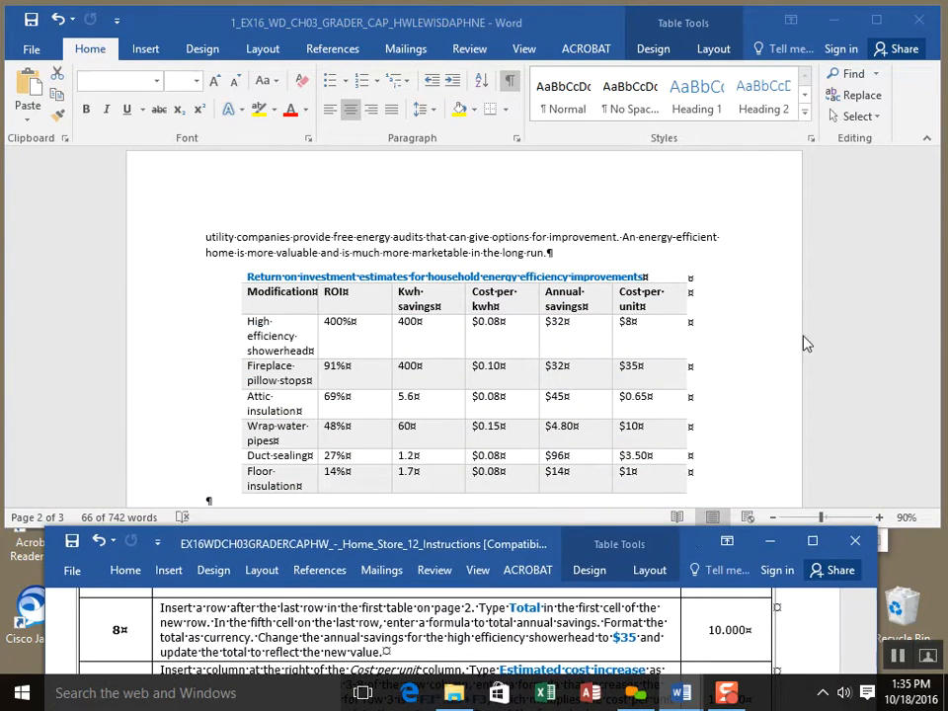
# Step: Insert a new row below the Floor insulation row at the end of the return on investment table
pyautogui.click(233, 265)
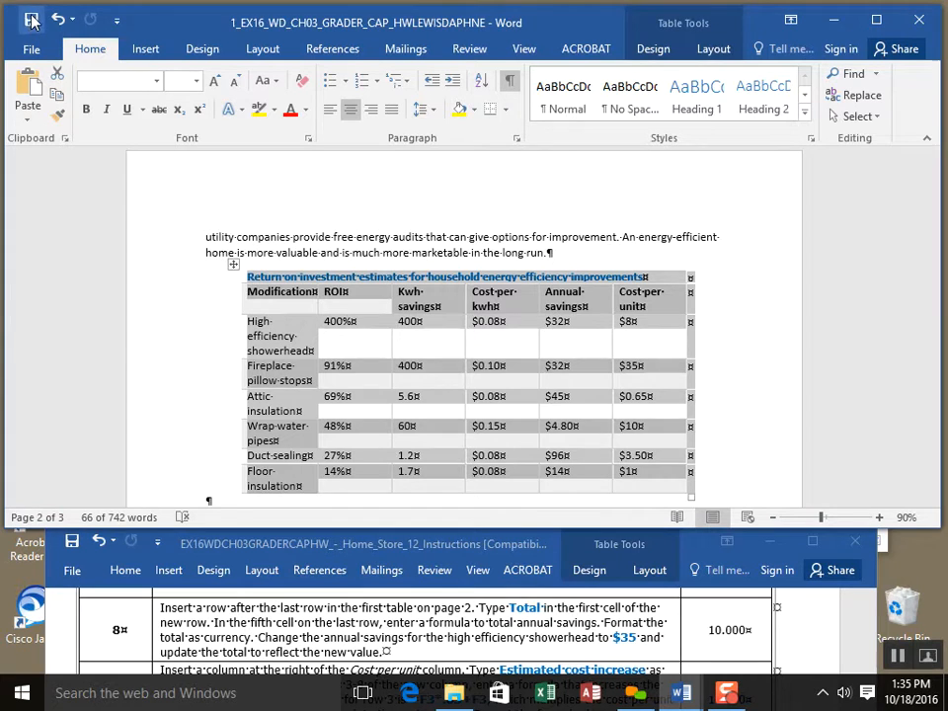
pyautogui.click(177, 219)
pyautogui.scroll(1, 237, 226)
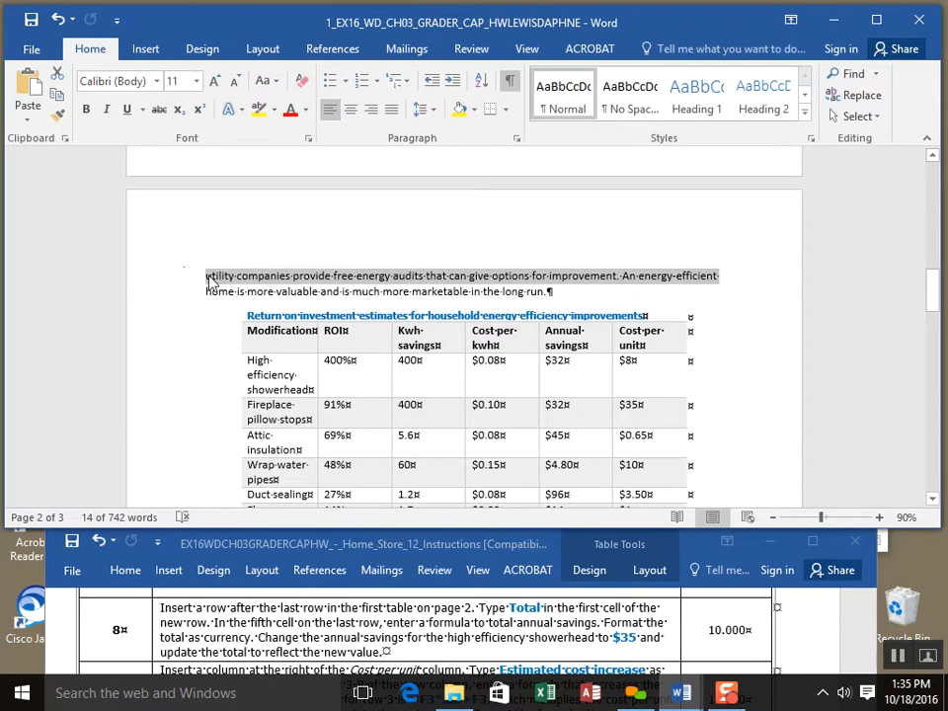
pyautogui.scroll(-2, 211, 273)
pyautogui.scroll(-1, 217, 297)
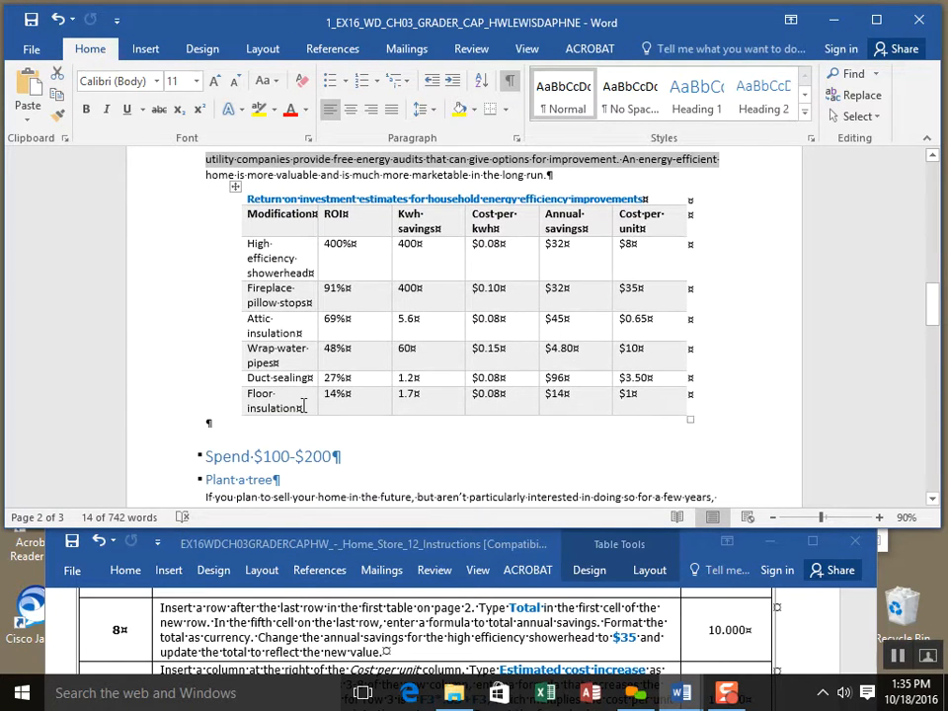
pyautogui.click(303, 405)
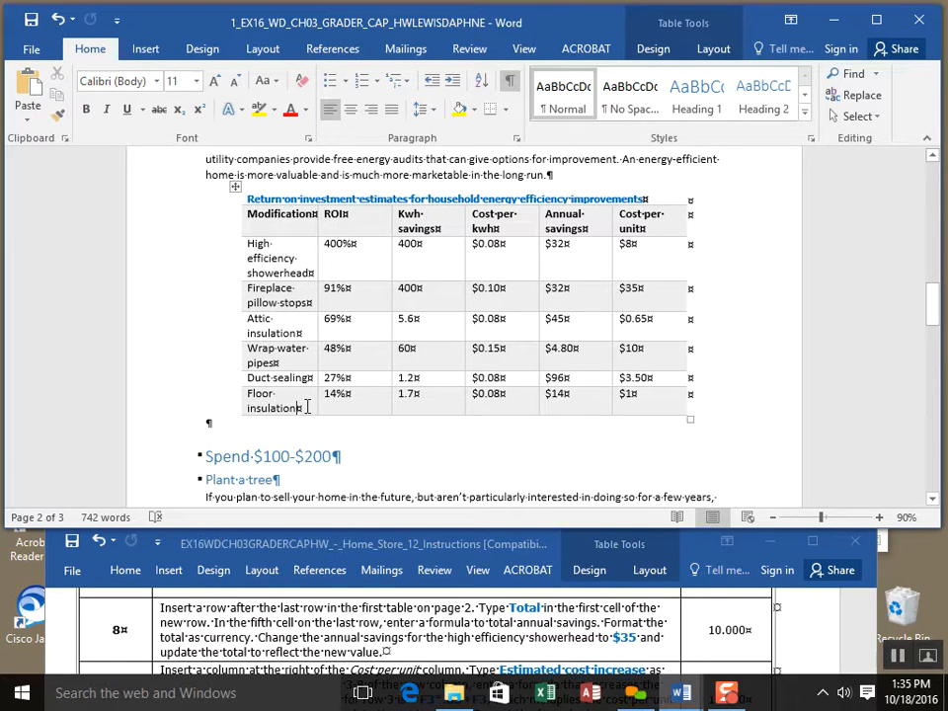
pyautogui.rightClick(308, 406)
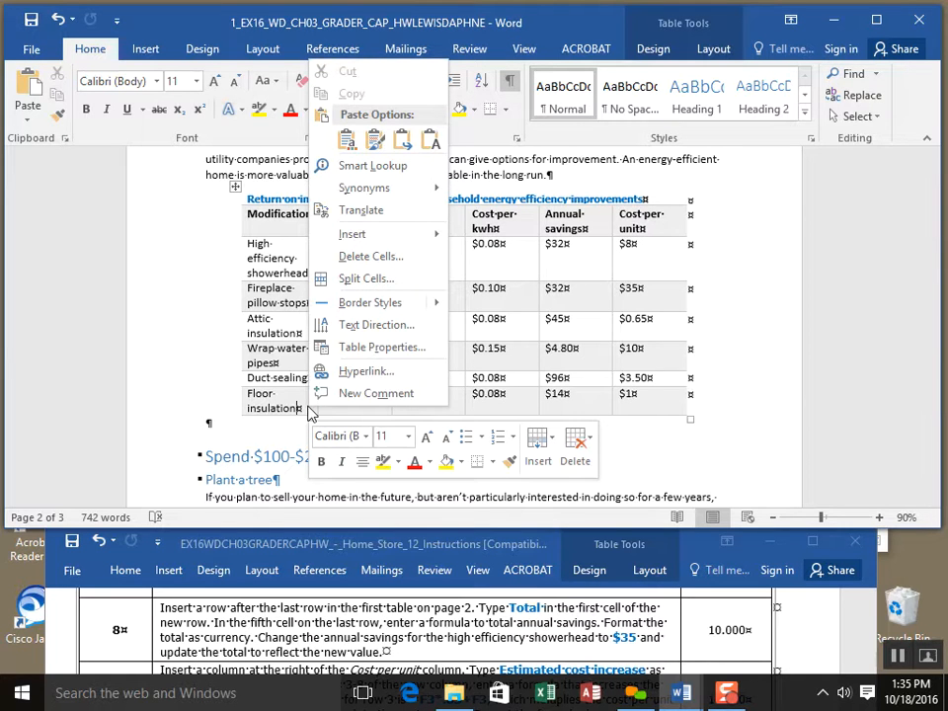
pyautogui.moveTo(409, 244)
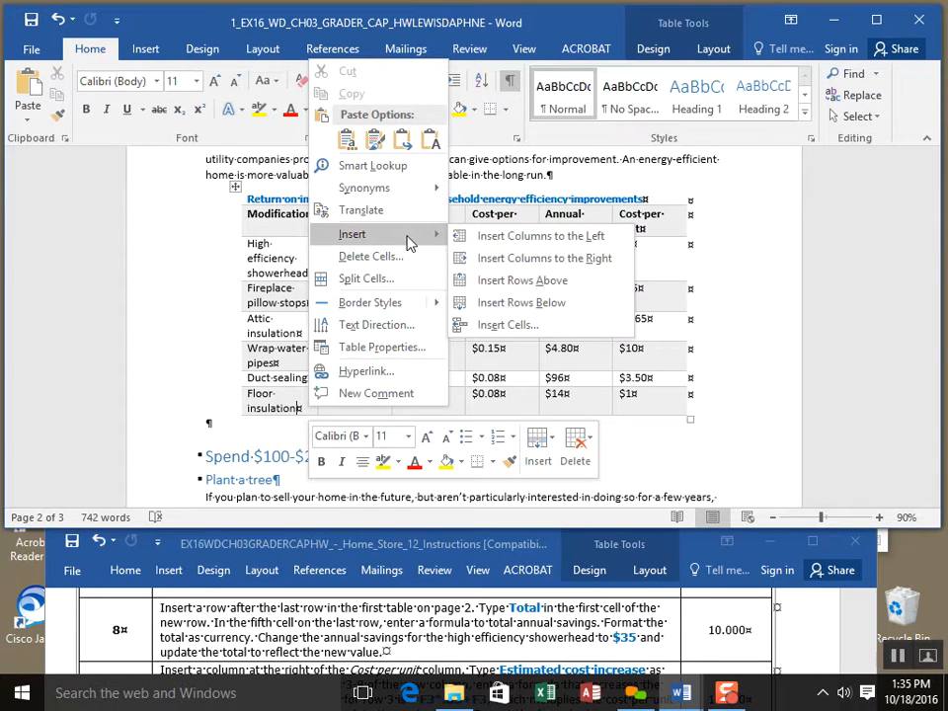
pyautogui.click(524, 302)
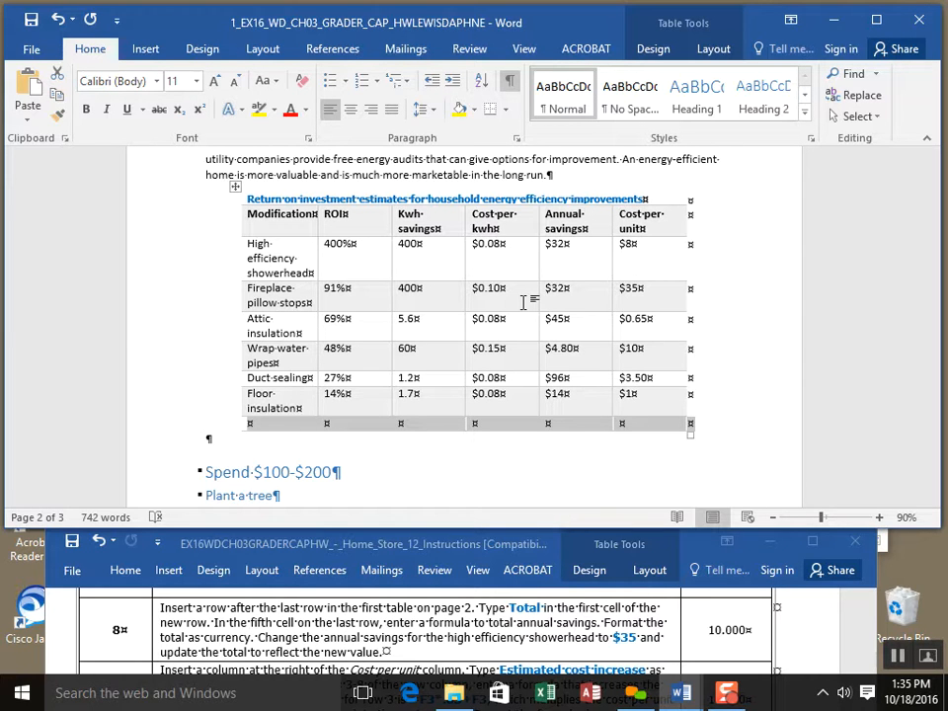
# Step: Enter "Total" in the first cell of the new last row
pyautogui.click(296, 427)
pyautogui.write('T')
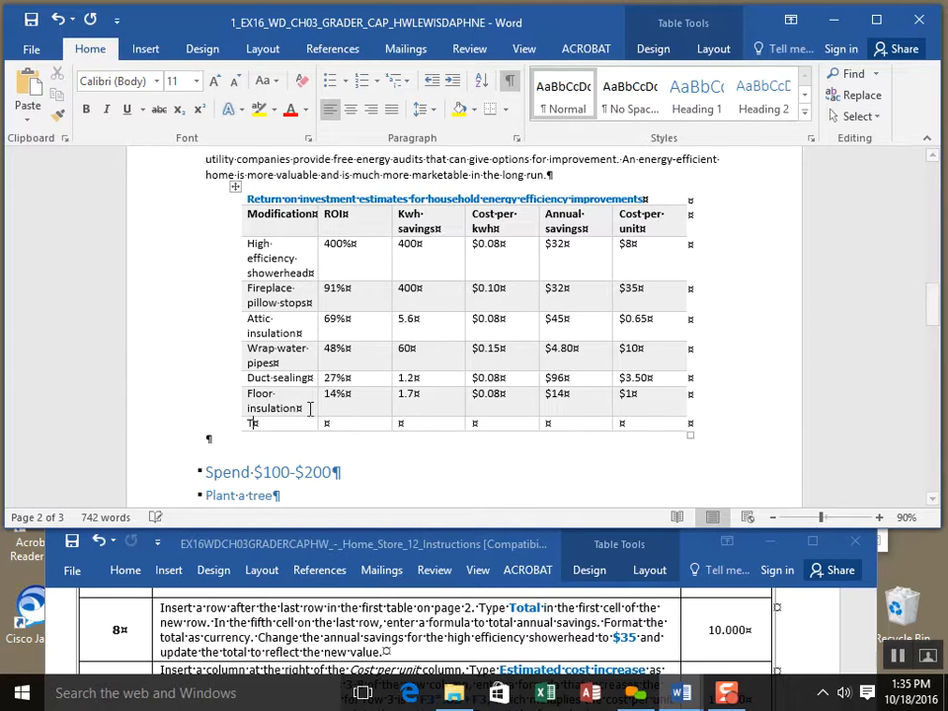
pyautogui.write('otal')
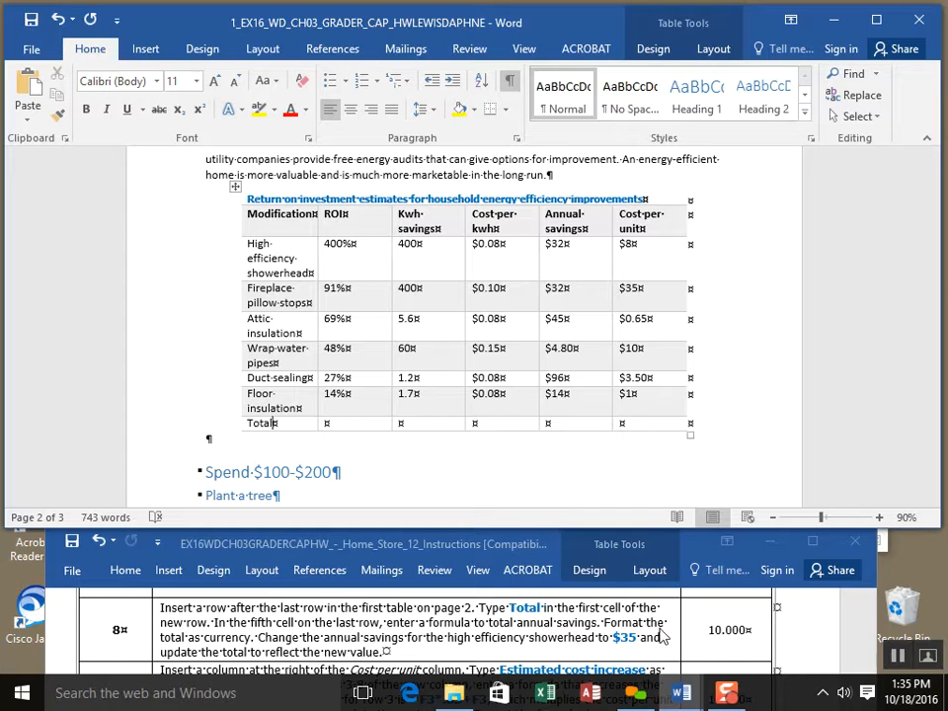
# Step: Shade the Annual savings column yellow from its heading through the Total row
pyautogui.moveTo(592, 430); pyautogui.dragTo(583, 218)
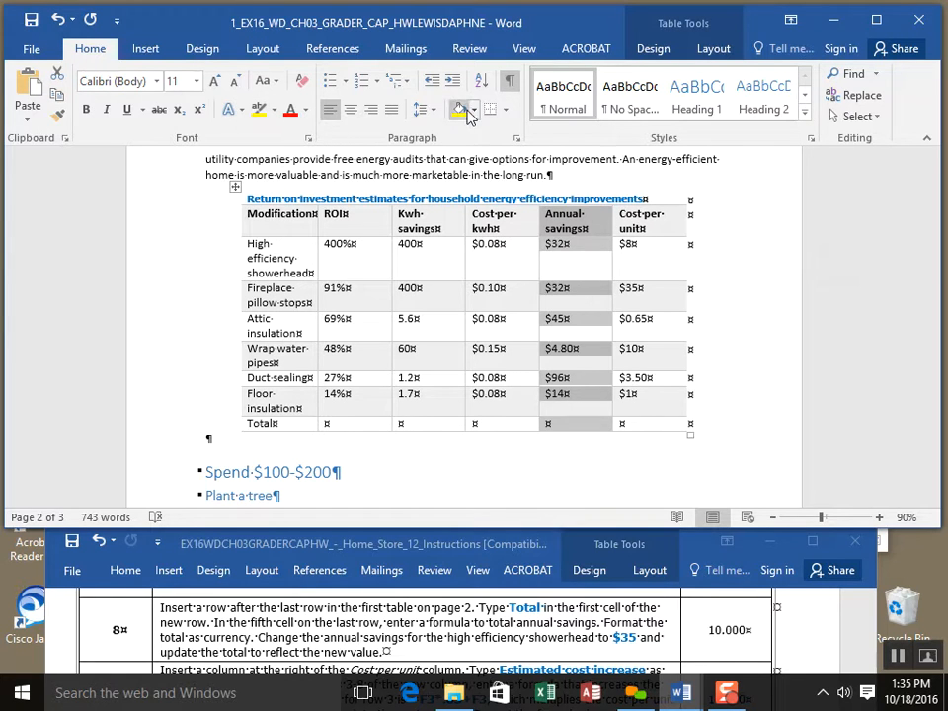
pyautogui.click(460, 111)
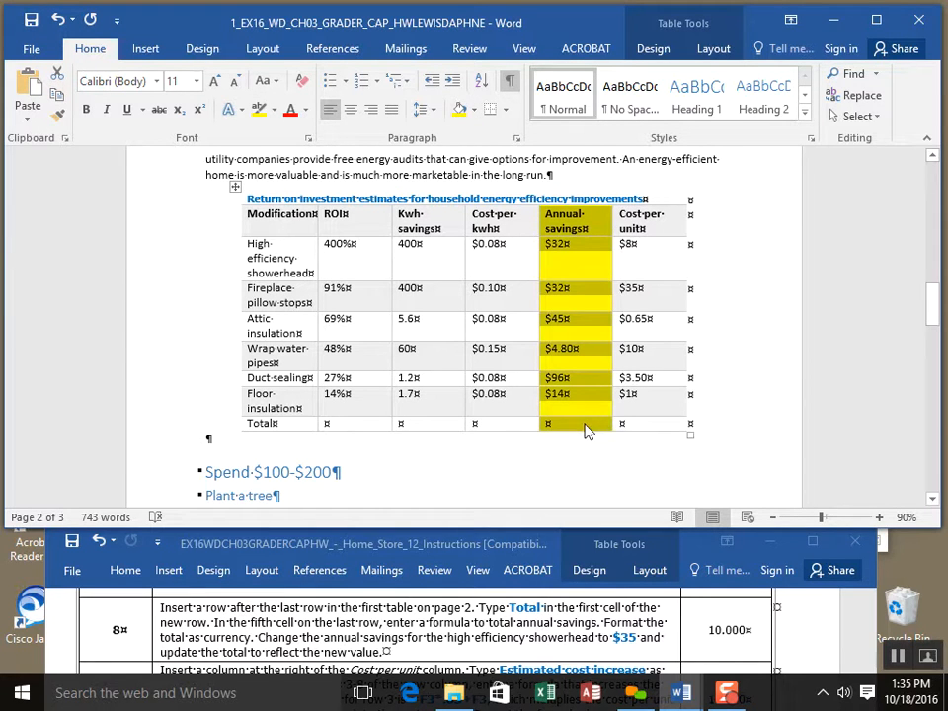
# Step: Place the insertion point in the Annual savings cell of the Total row
pyautogui.click(586, 423)
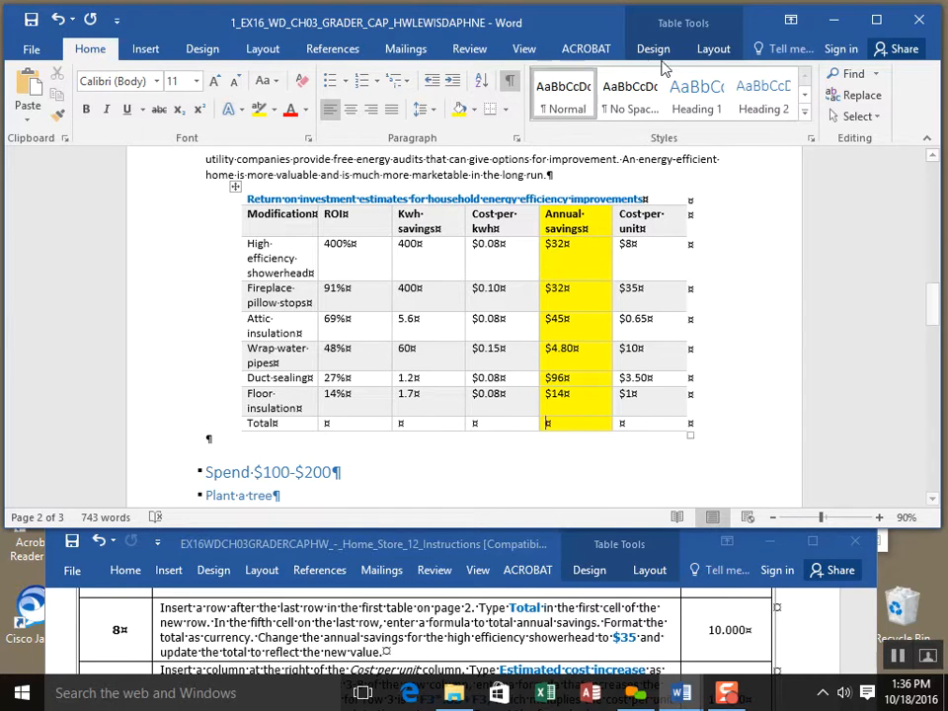
pyautogui.click(729, 49)
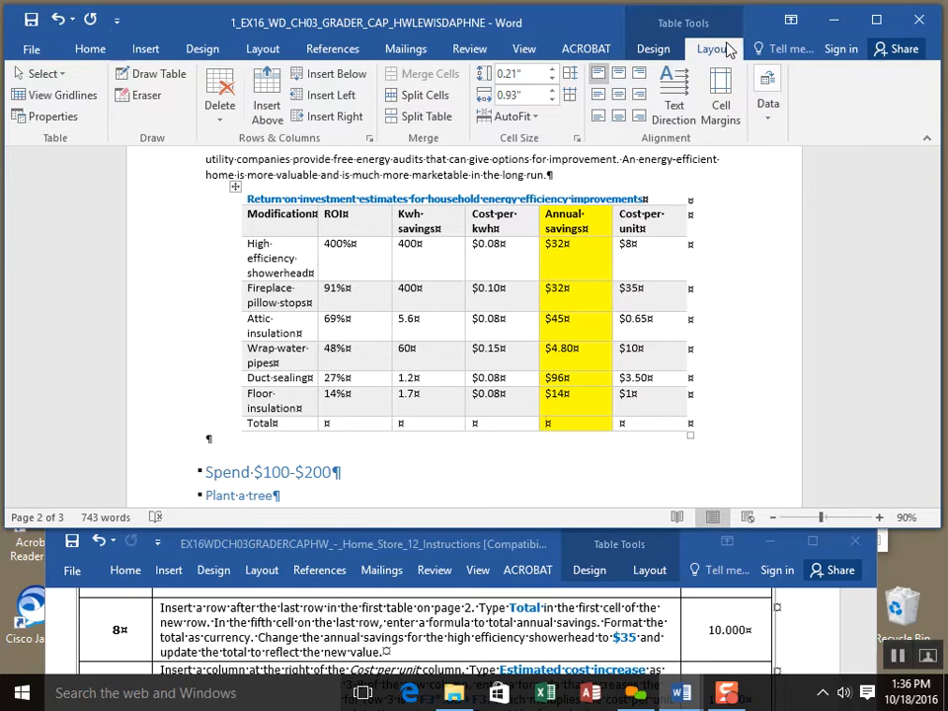
pyautogui.click(656, 49)
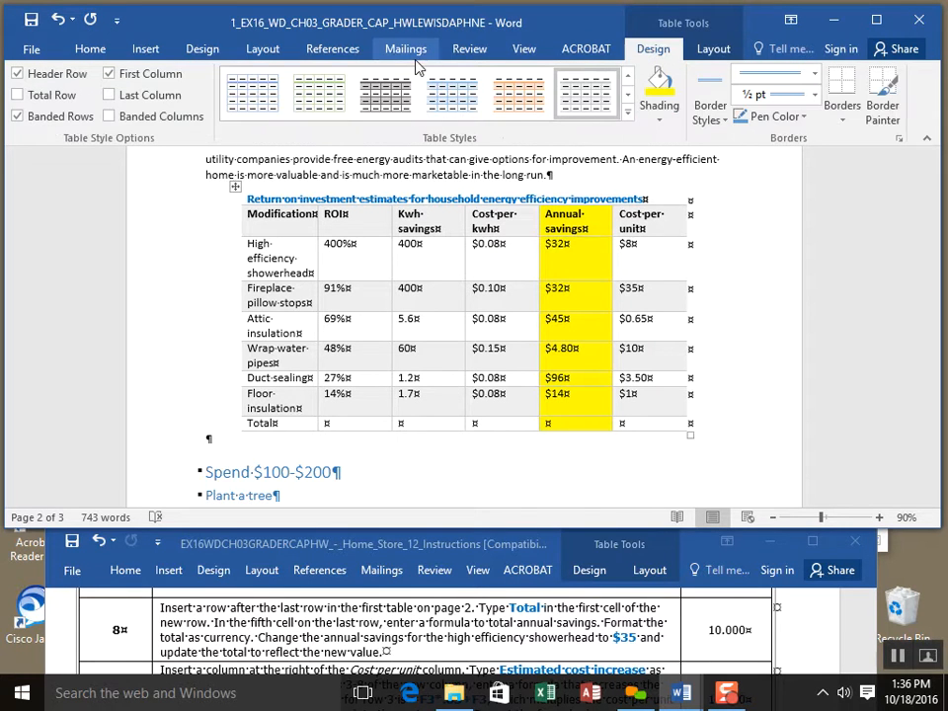
pyautogui.click(160, 54)
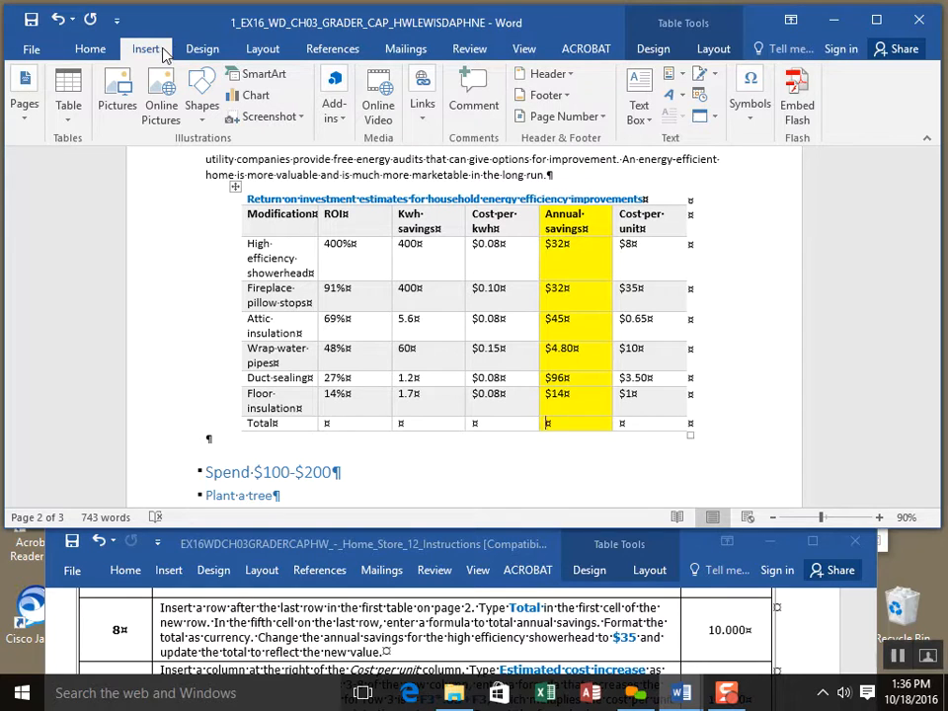
pyautogui.click(206, 52)
pyautogui.click(270, 51)
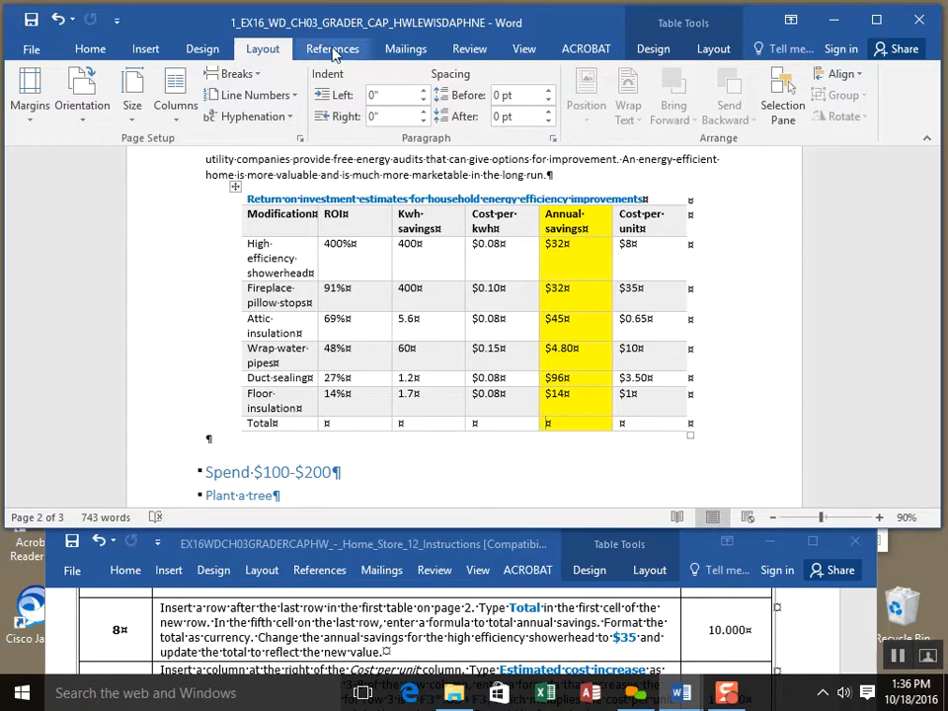
pyautogui.click(410, 53)
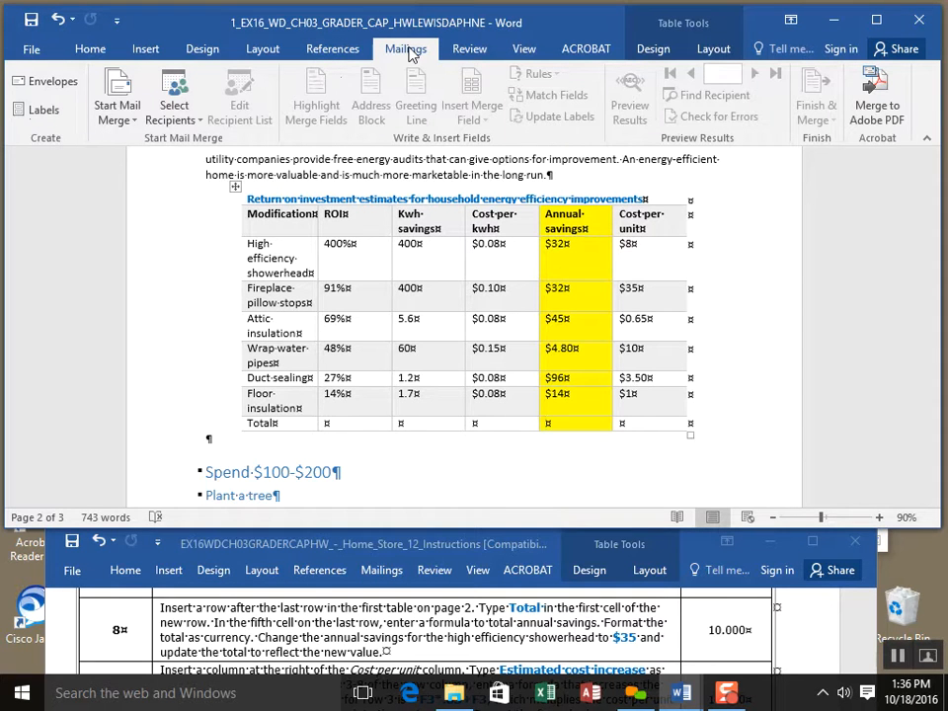
pyautogui.click(481, 50)
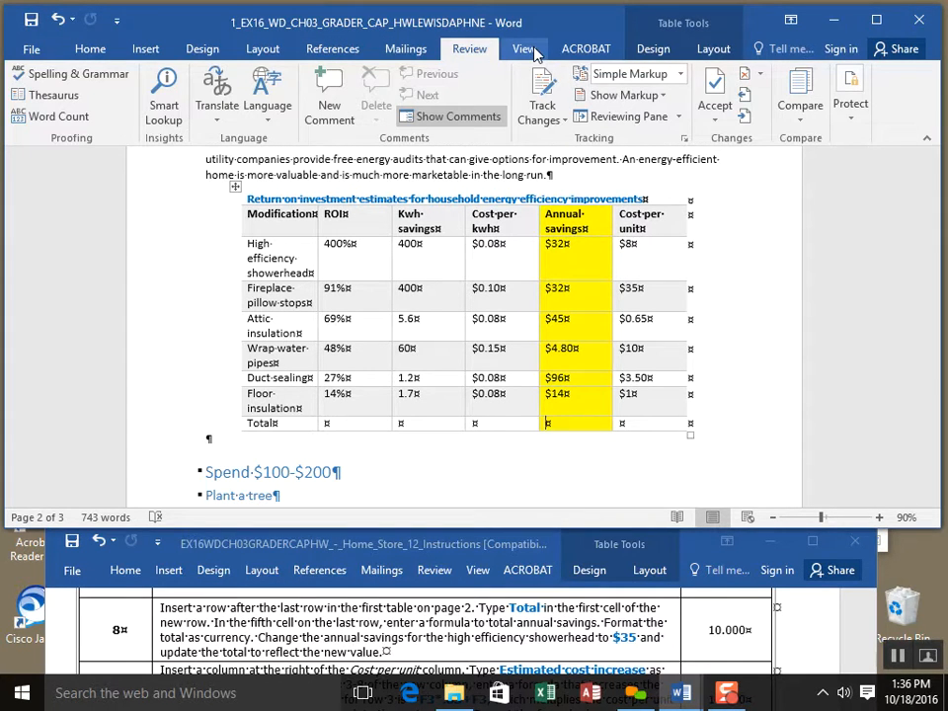
pyautogui.click(530, 52)
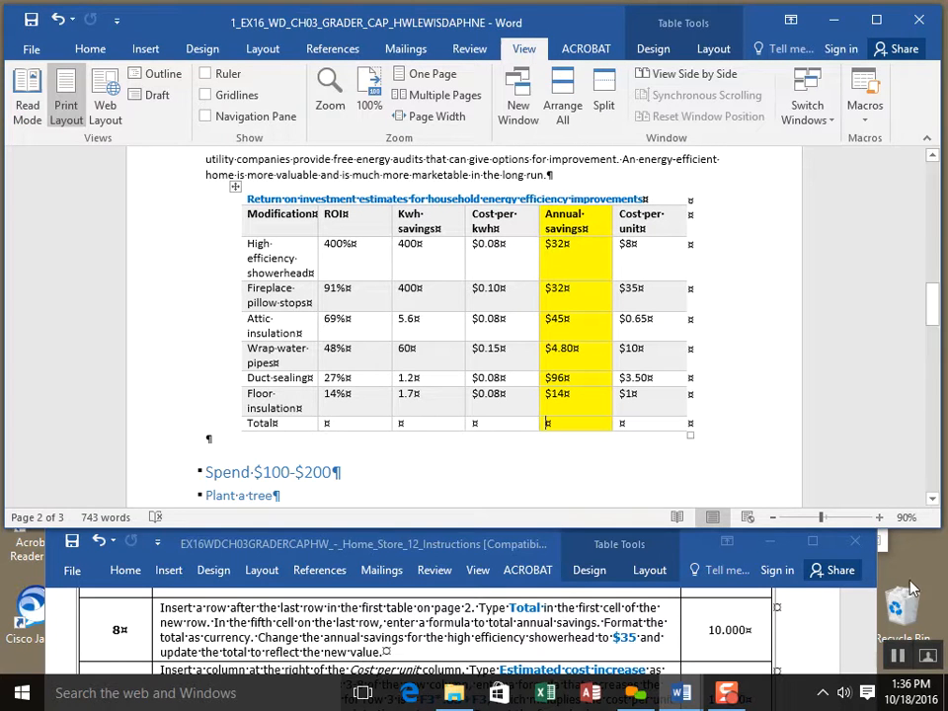
pyautogui.click(146, 52)
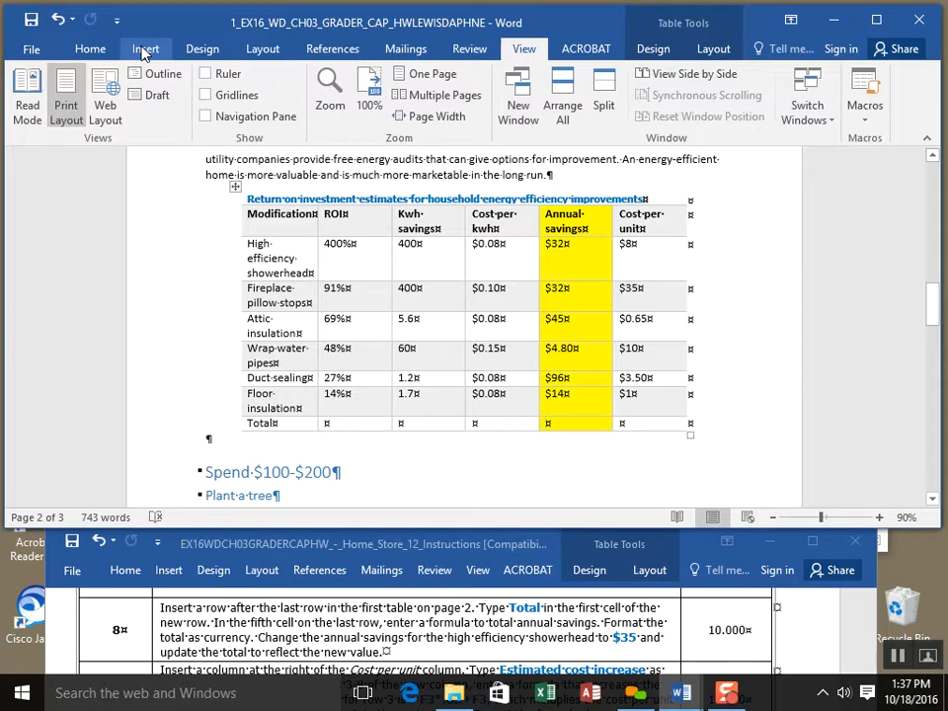
pyautogui.click(145, 52)
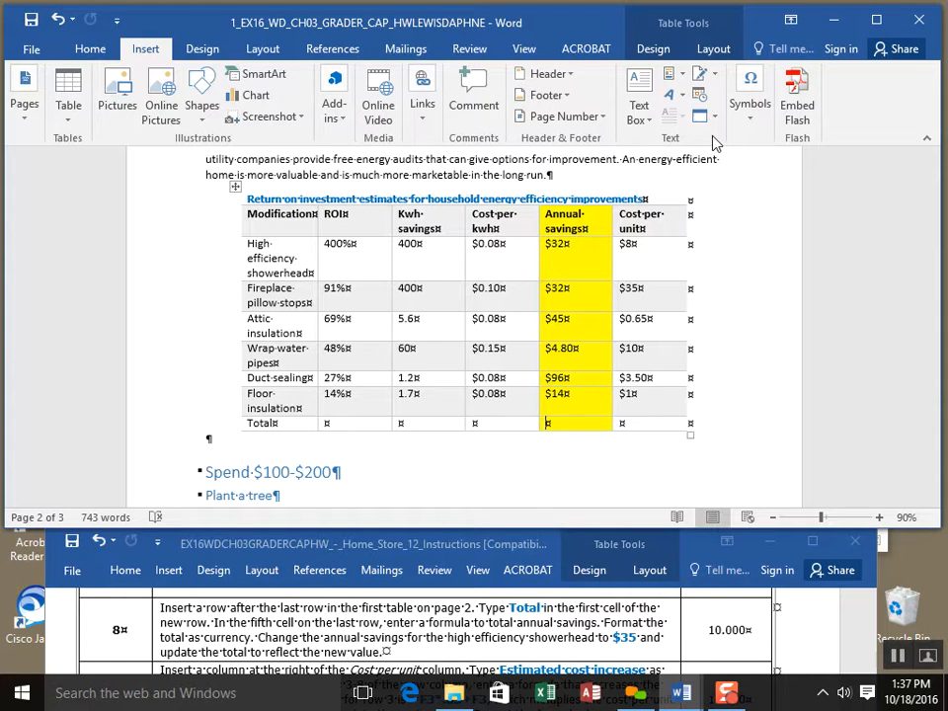
pyautogui.click(467, 49)
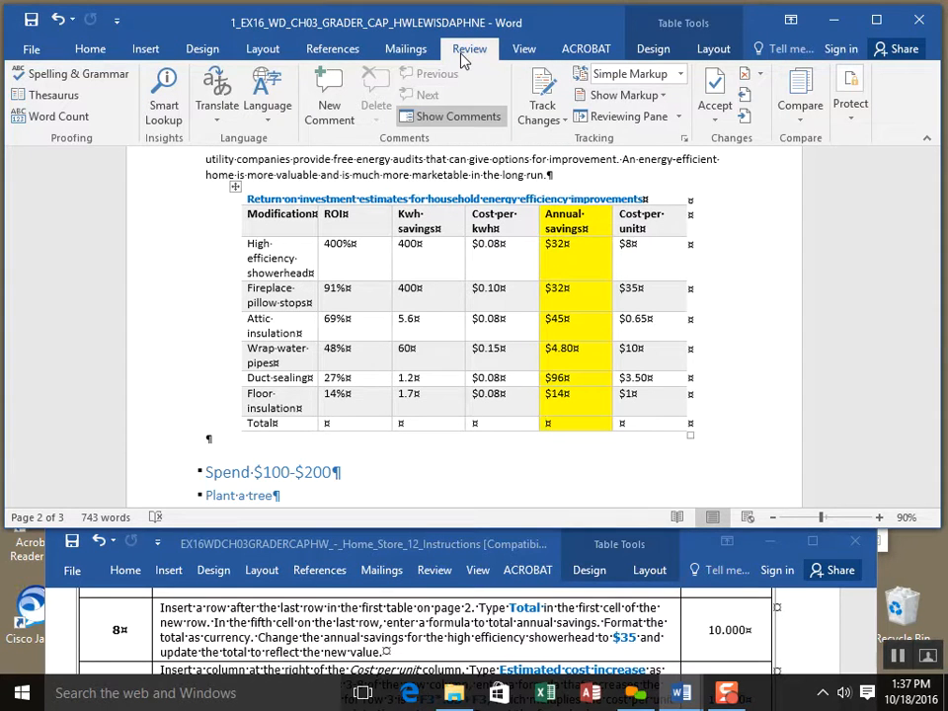
pyautogui.click(523, 50)
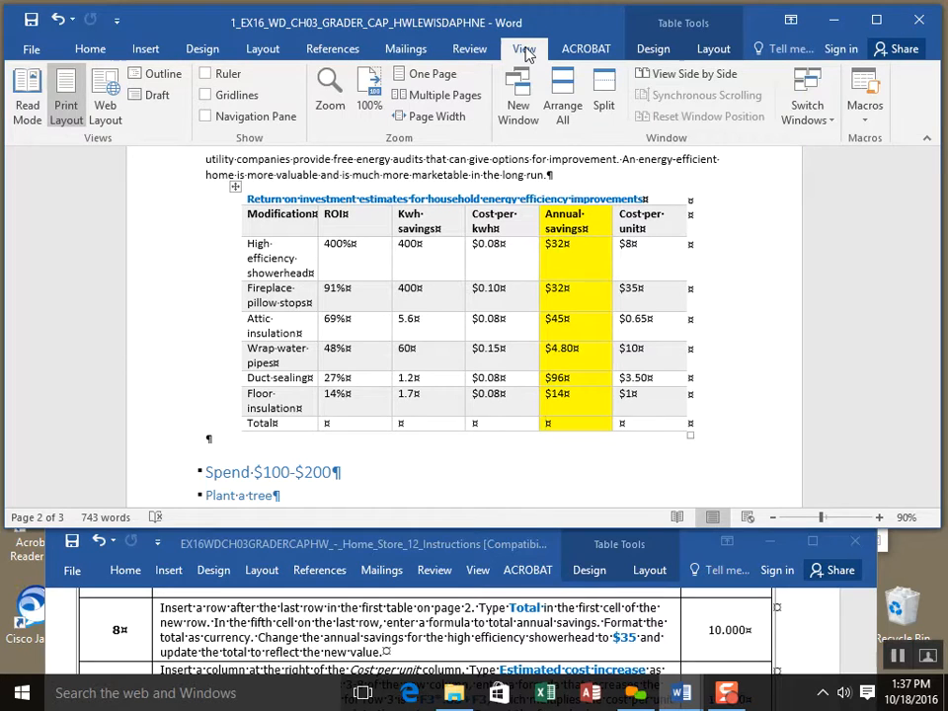
pyautogui.click(147, 51)
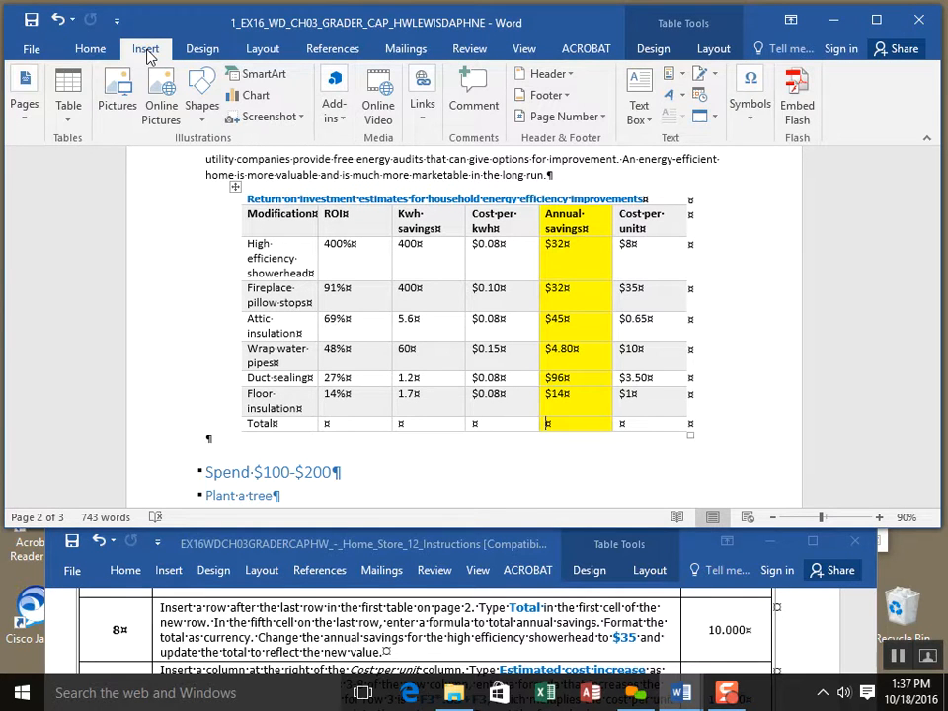
pyautogui.click(898, 661)
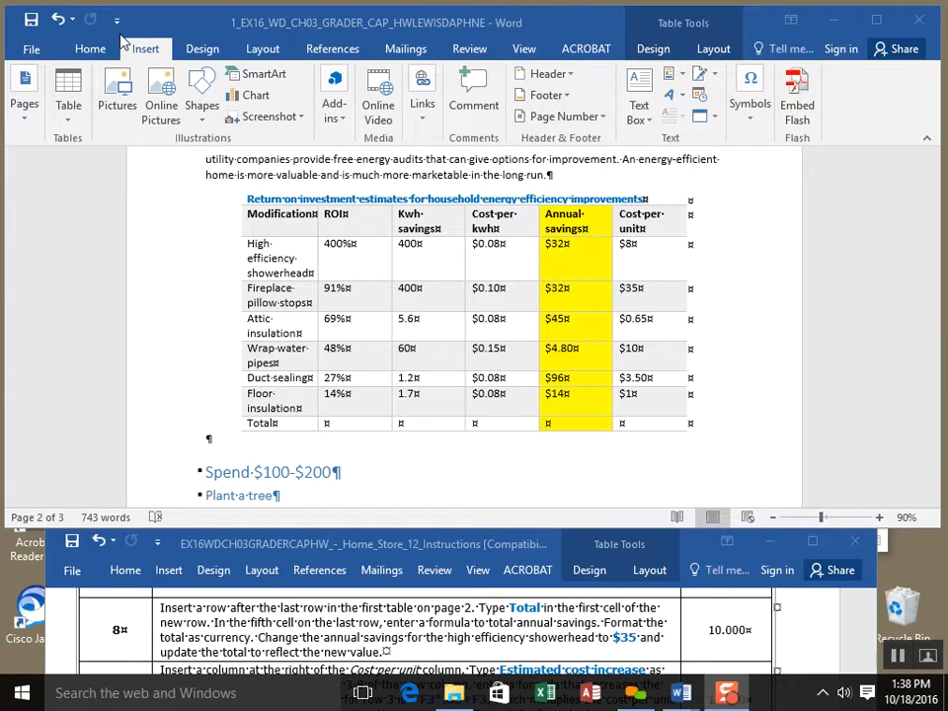
pyautogui.click(123, 44)
pyautogui.click(753, 119)
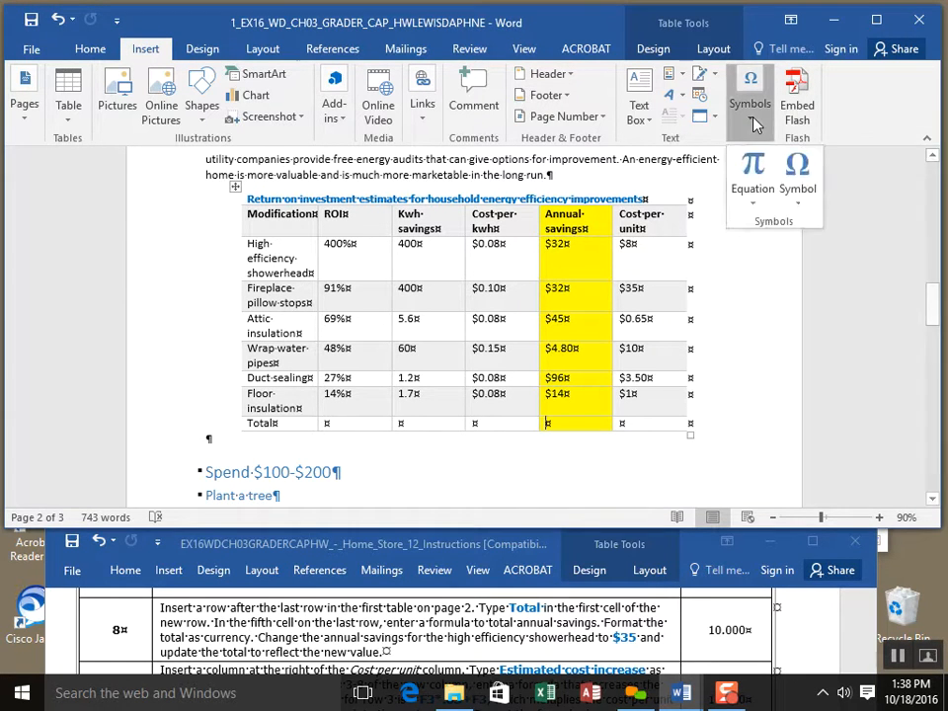
# Step: Insert the formula =SUM(ABOVE) in the Total row's Annual savings cell with the currency number format $#,##0.00;($#,##0.00)
pyautogui.click(712, 50)
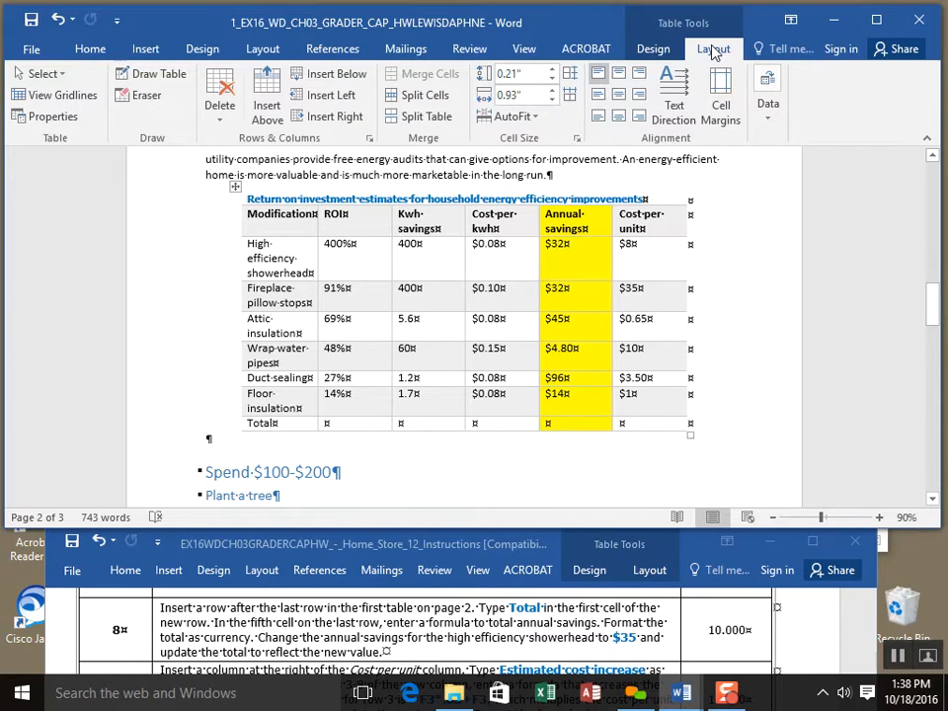
pyautogui.doubleClick(713, 50)
pyautogui.click(713, 49)
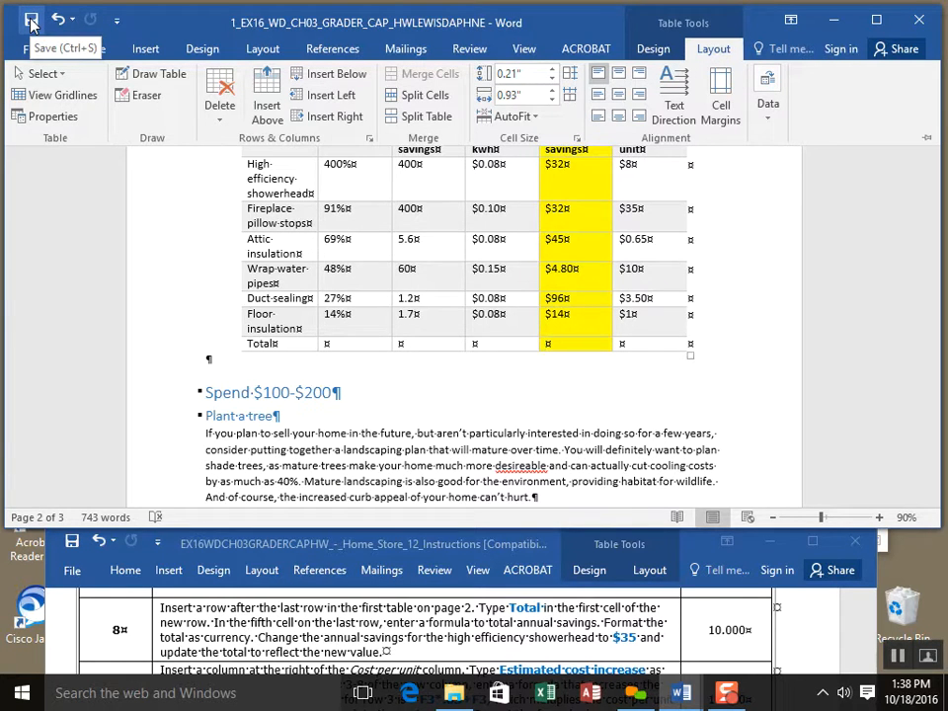
pyautogui.click(770, 121)
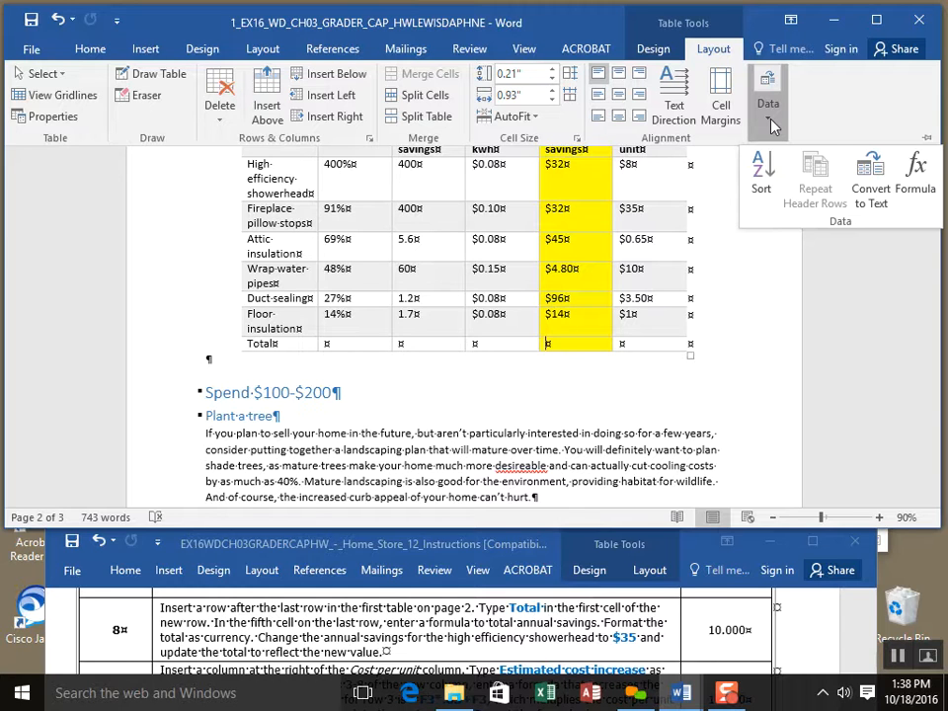
pyautogui.click(915, 188)
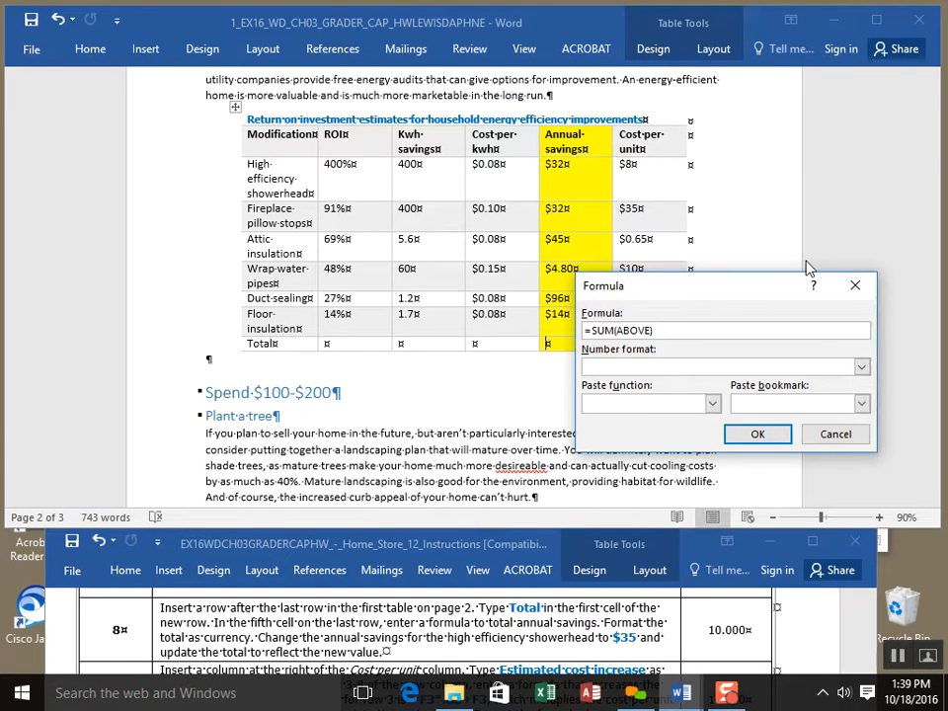
pyautogui.moveTo(704, 296); pyautogui.dragTo(747, 168)
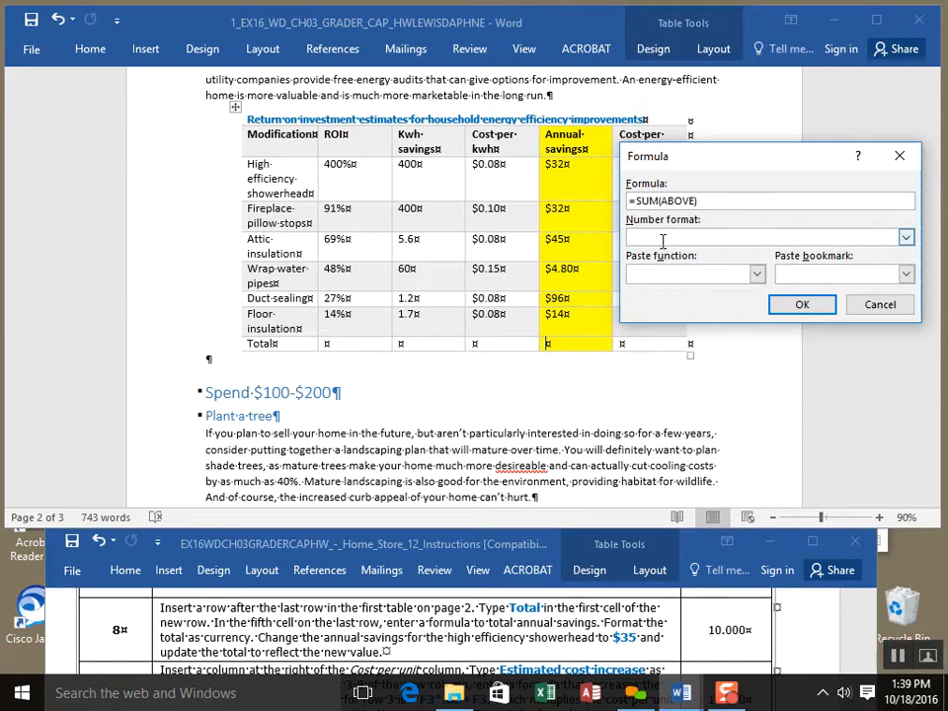
pyautogui.click(905, 238)
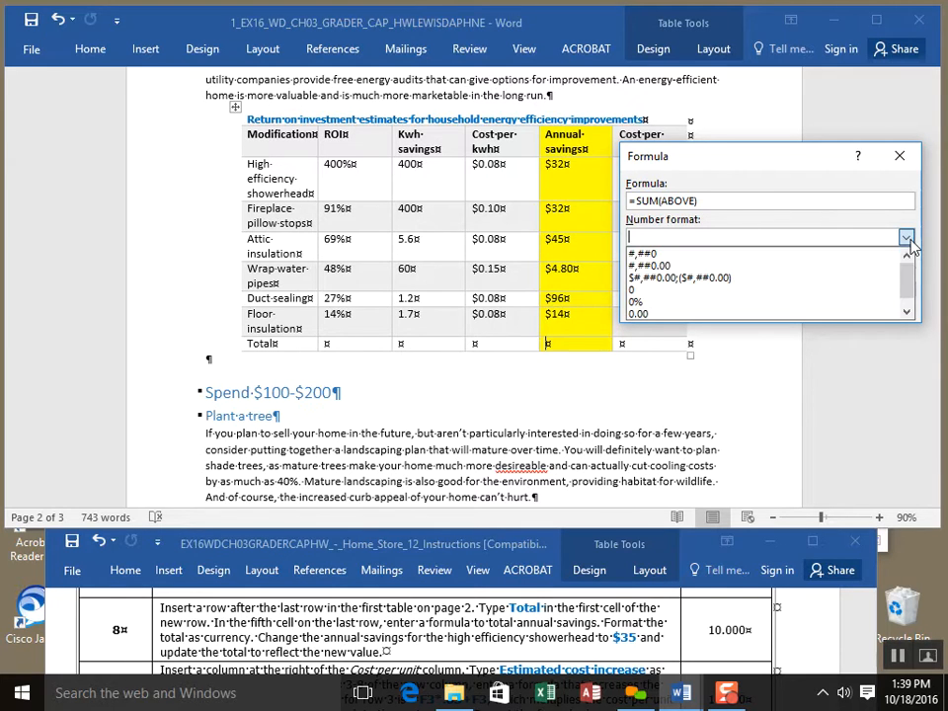
pyautogui.click(886, 283)
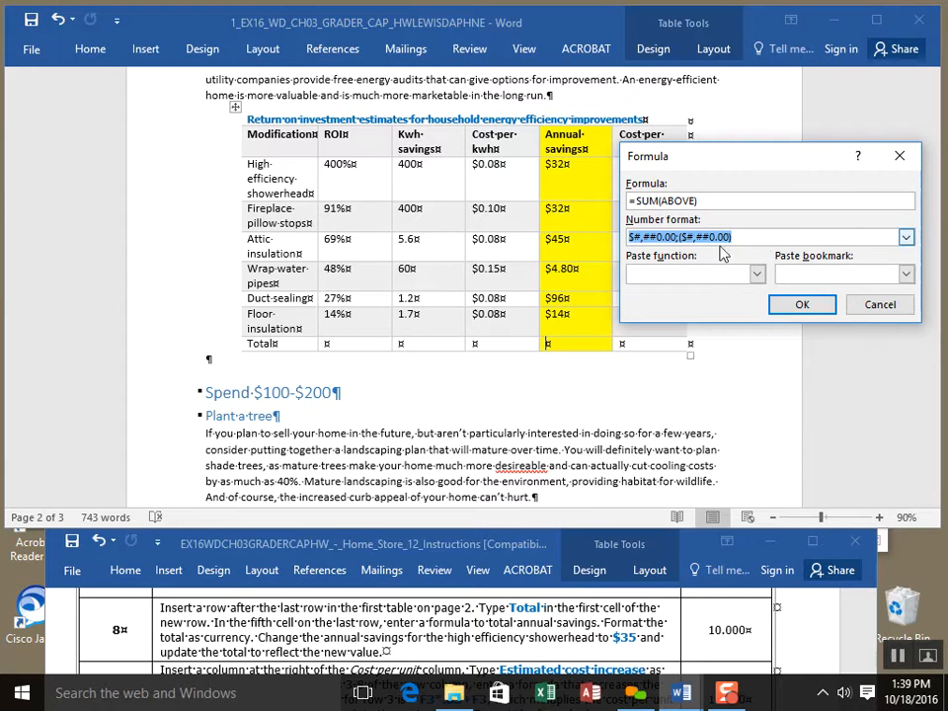
pyautogui.click(802, 306)
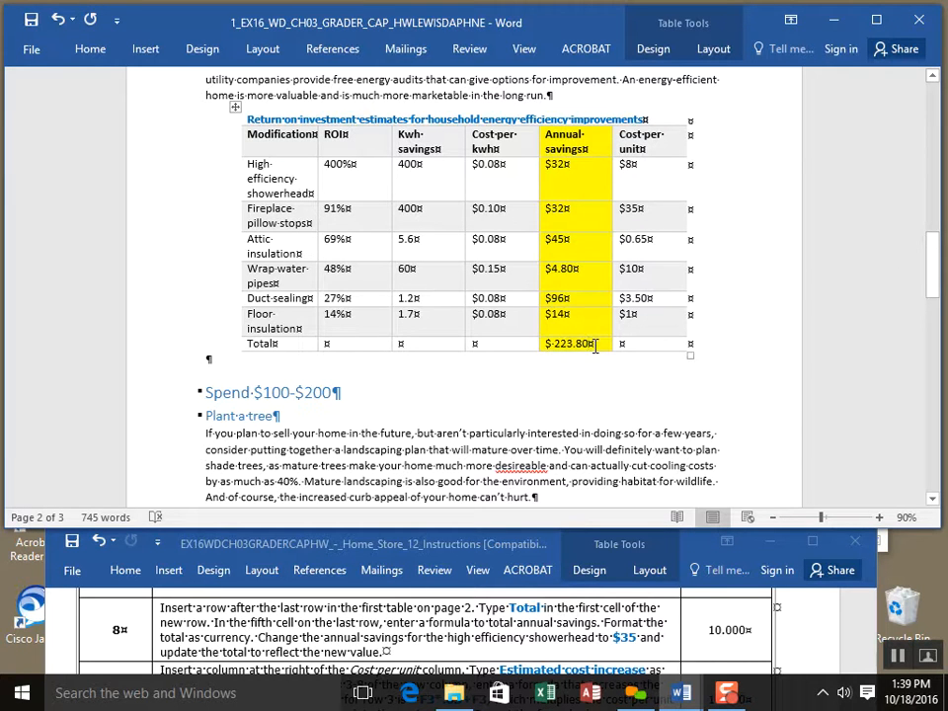
# Step: Zoom the report in to 170% and examine the calculated field in the Total row's Annual savings cell
pyautogui.click(548, 342)
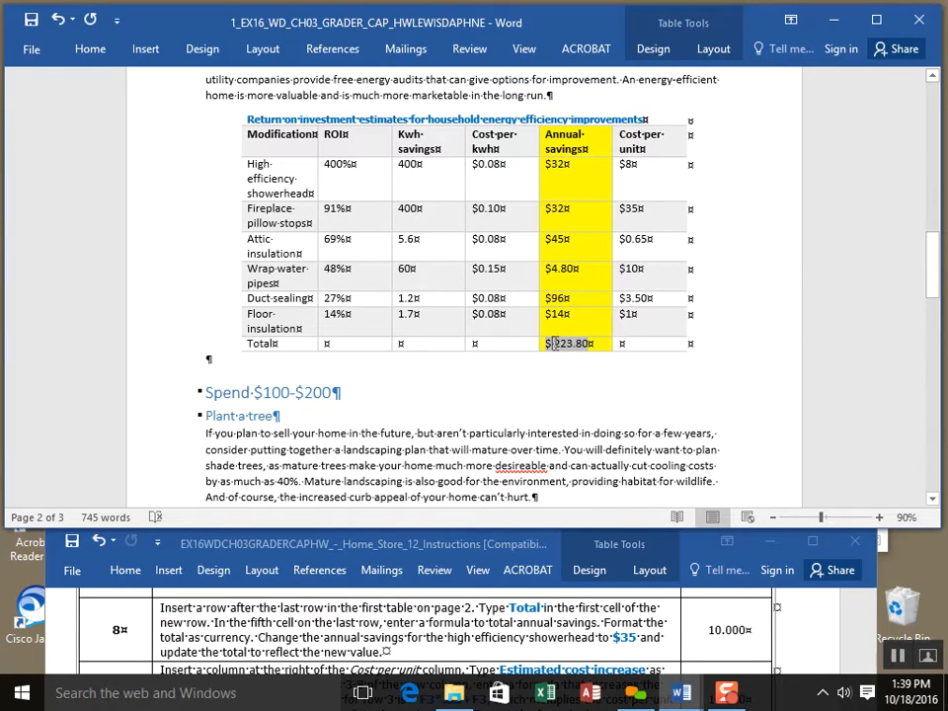
pyautogui.rightClick(556, 351)
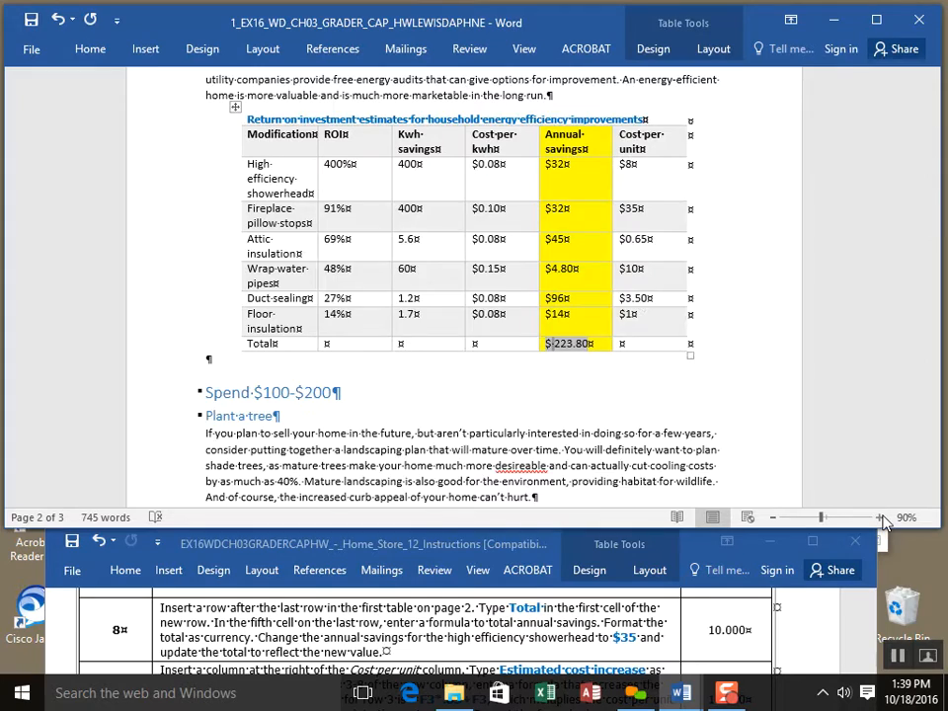
pyautogui.click(880, 518)
pyautogui.click(880, 517)
pyautogui.click(880, 517)
pyautogui.click(880, 517)
pyautogui.click(880, 518)
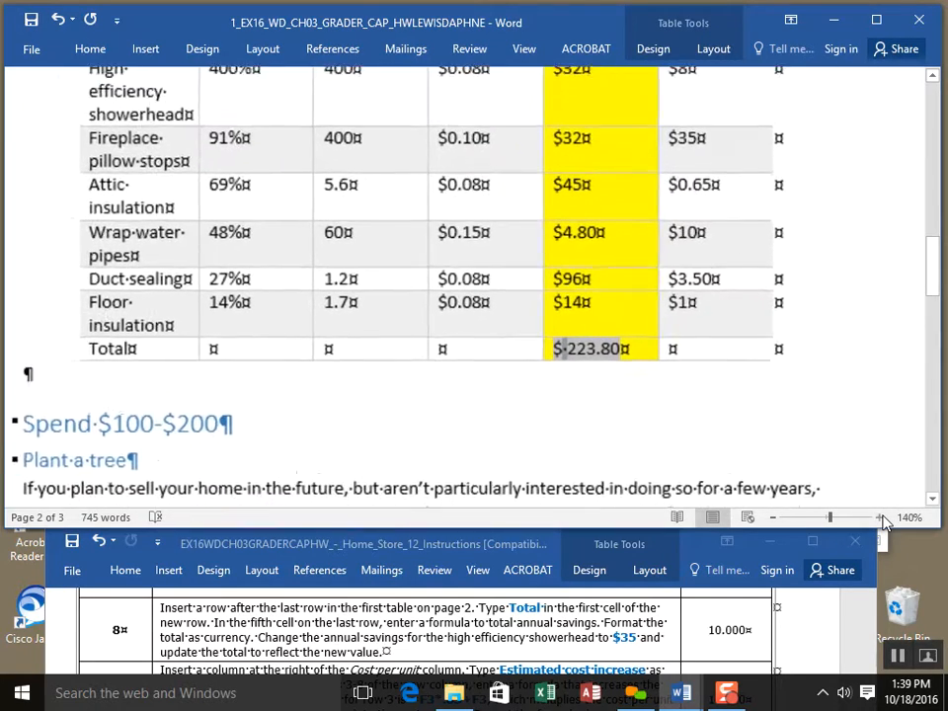
pyautogui.click(880, 517)
pyautogui.click(880, 518)
pyautogui.click(880, 518)
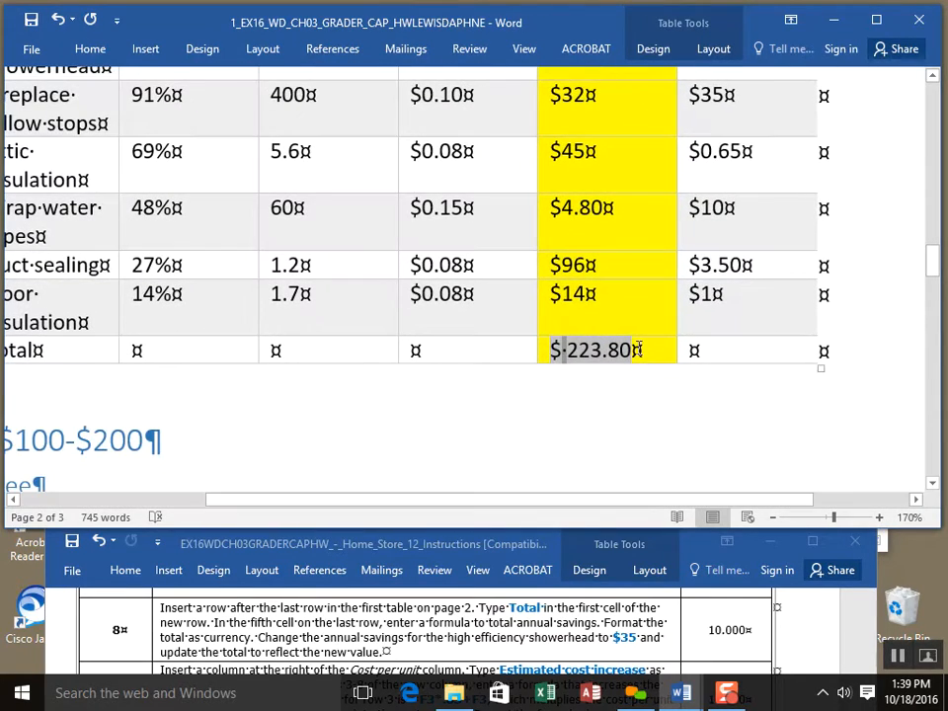
pyautogui.click(639, 350)
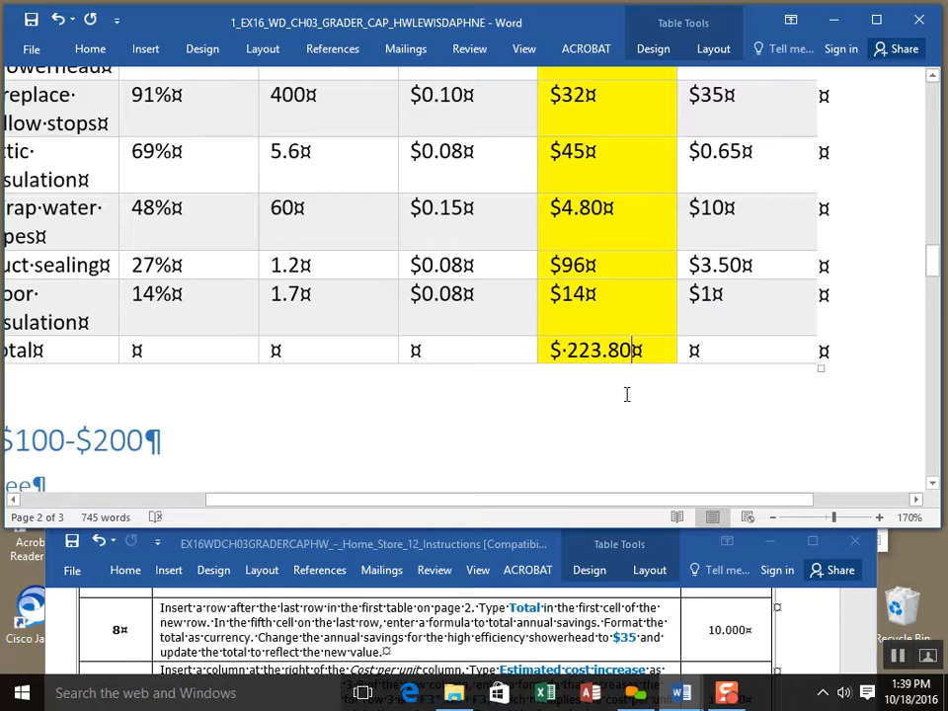
# Step: Hide the formatting marks to check the spacing in the annual savings total, and show them again
pyautogui.click(87, 50)
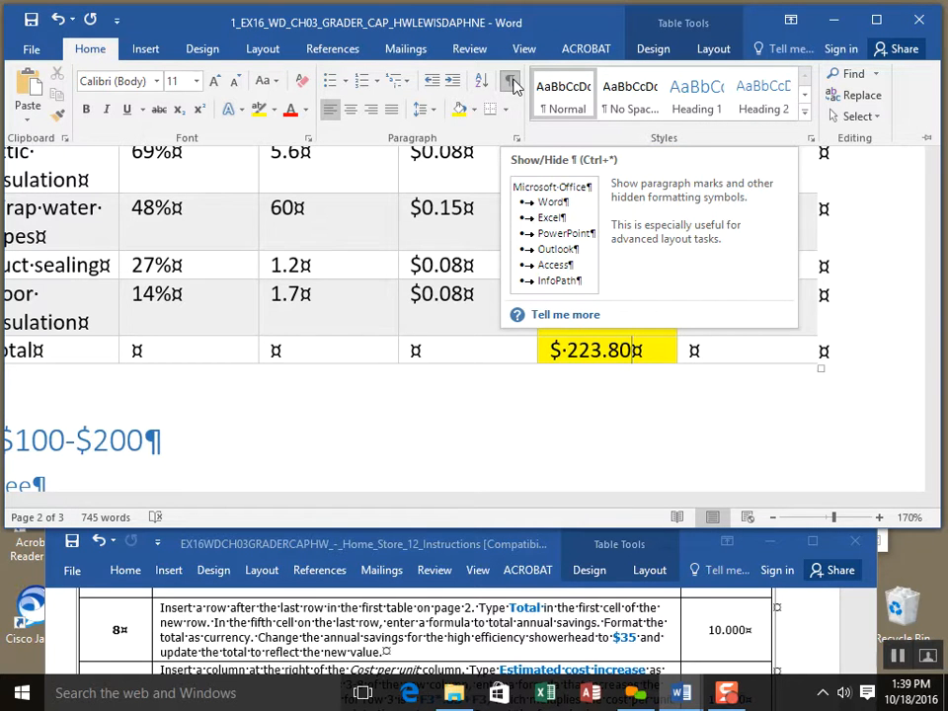
pyautogui.click(512, 86)
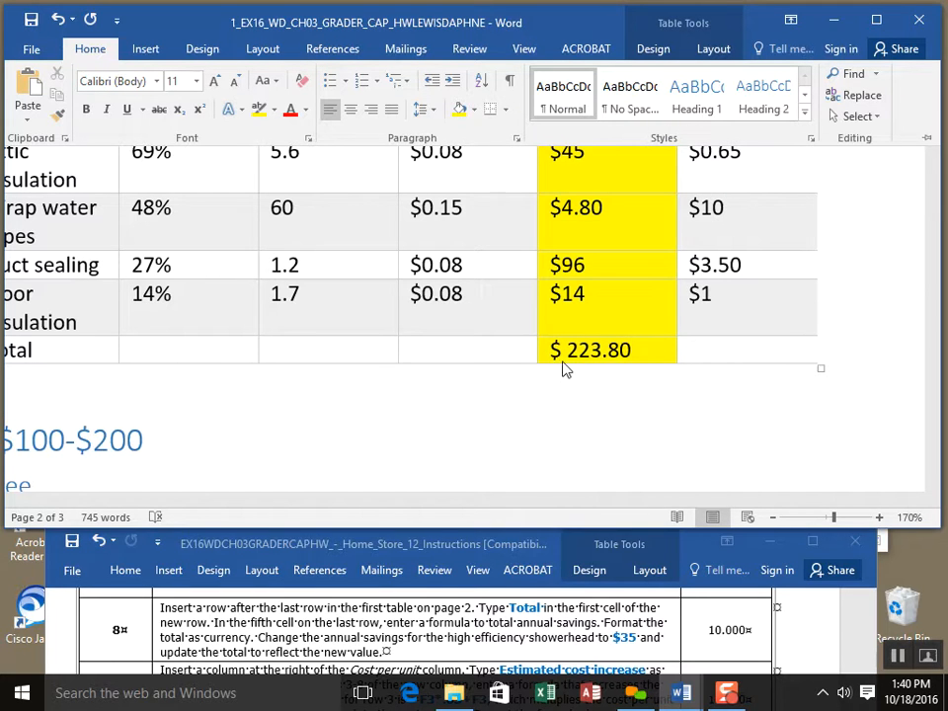
pyautogui.click(510, 80)
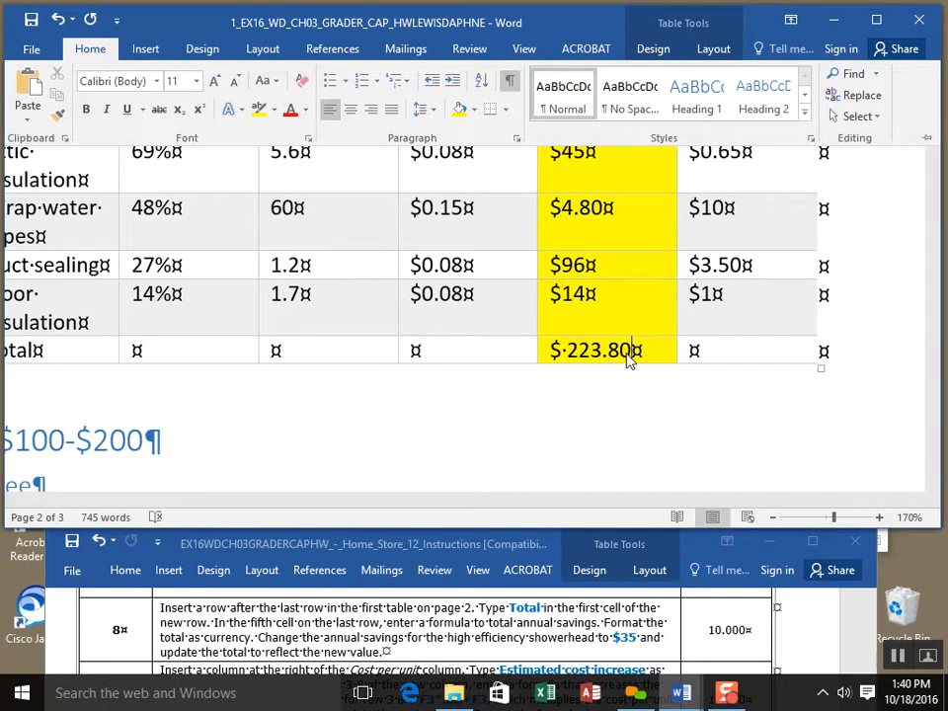
# Step: Save the report document
pyautogui.click(31, 19)
pyautogui.click(901, 662)
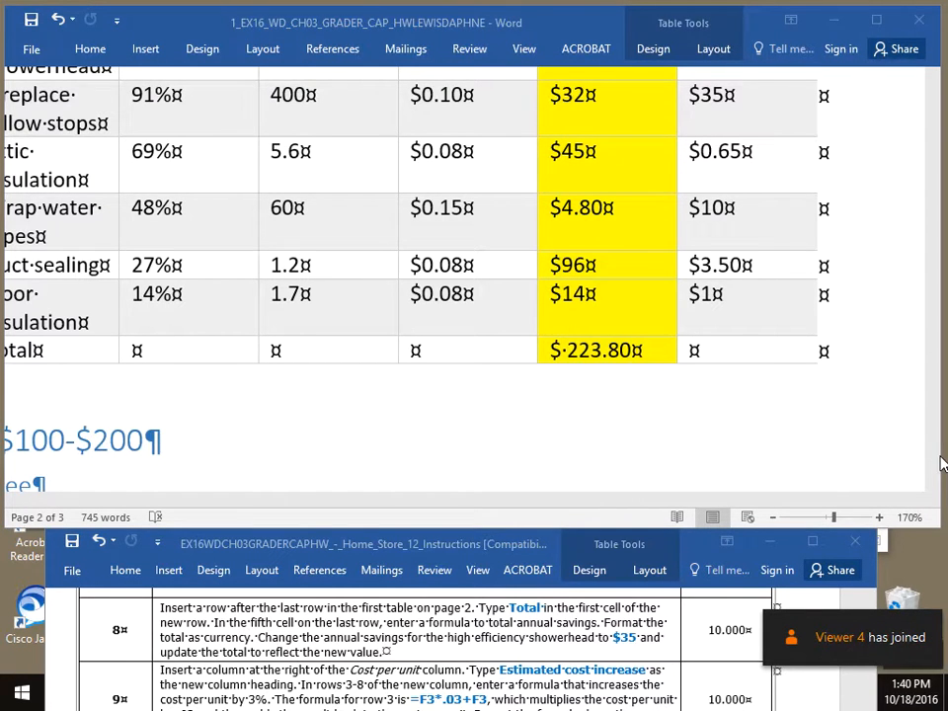
# Step: Review the Annual savings values in the upper rows of the return on investment table
pyautogui.click(846, 455)
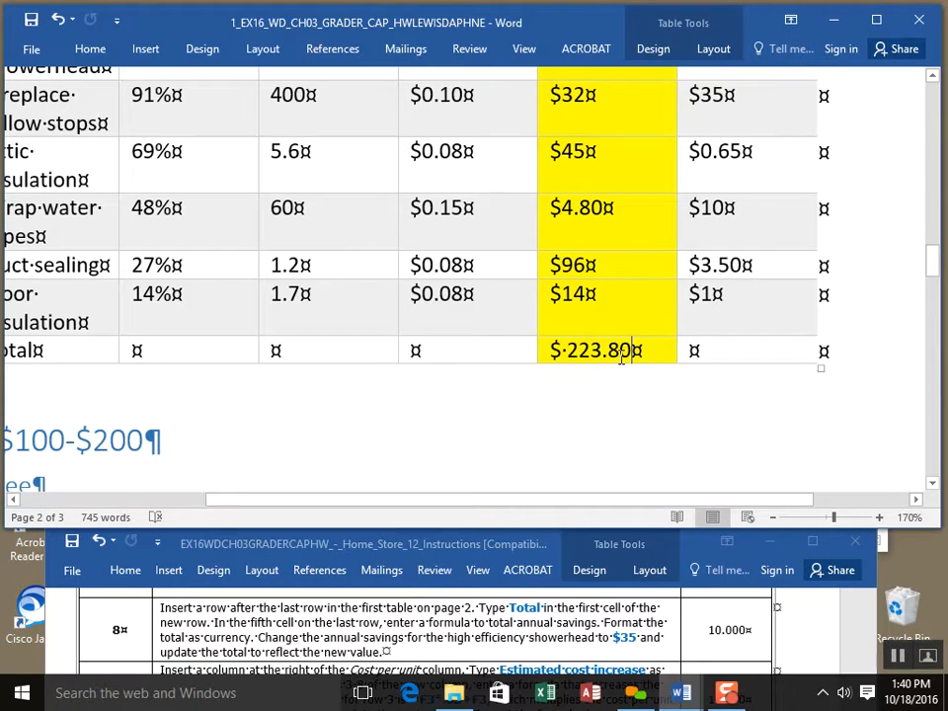
pyautogui.scroll(5, 618, 363)
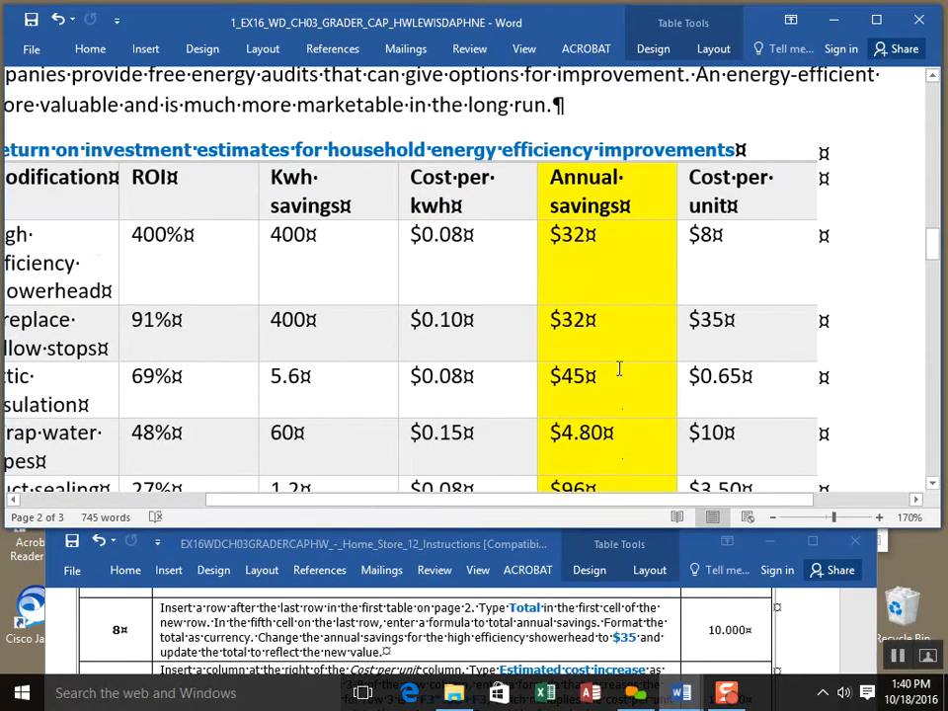
pyautogui.scroll(-2, 620, 369)
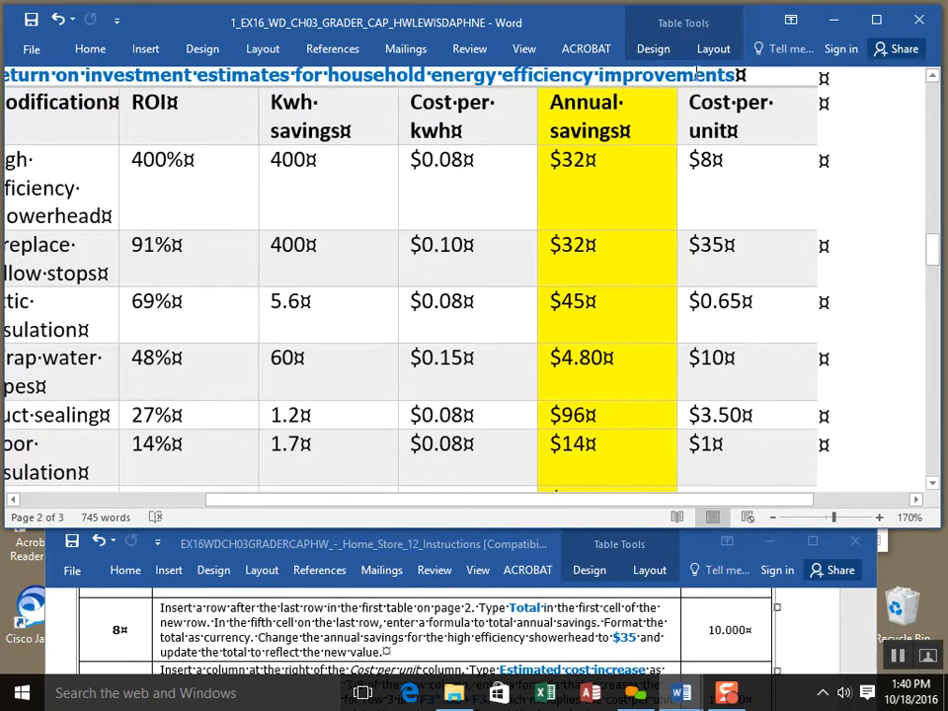
# Step: Examine the formula and number format settings for the Total row's Annual savings cell, leaving them without applying a change
pyautogui.click(714, 49)
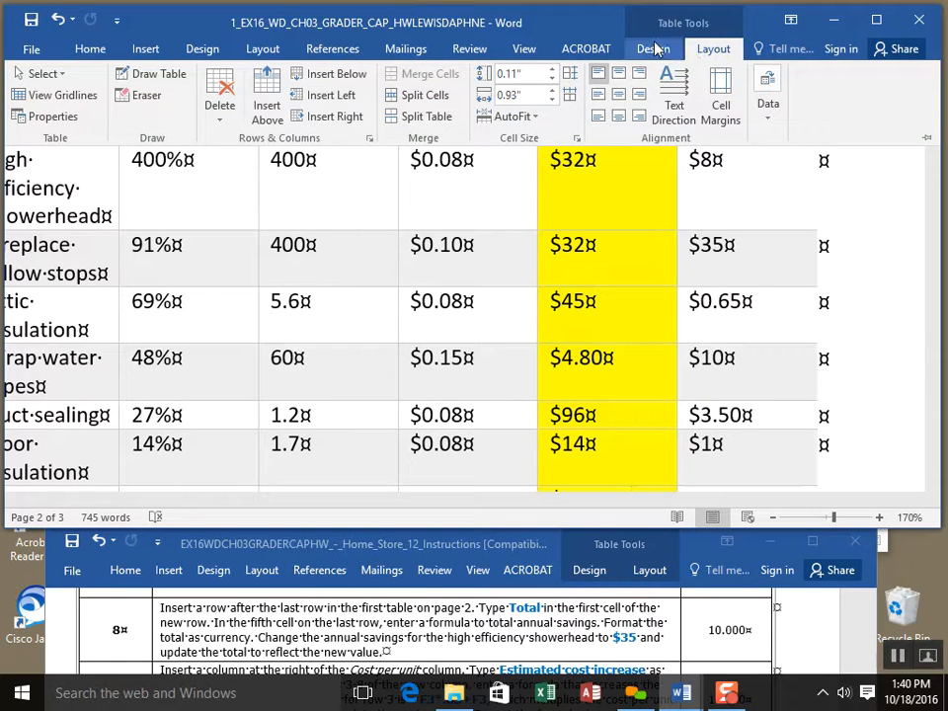
pyautogui.click(776, 132)
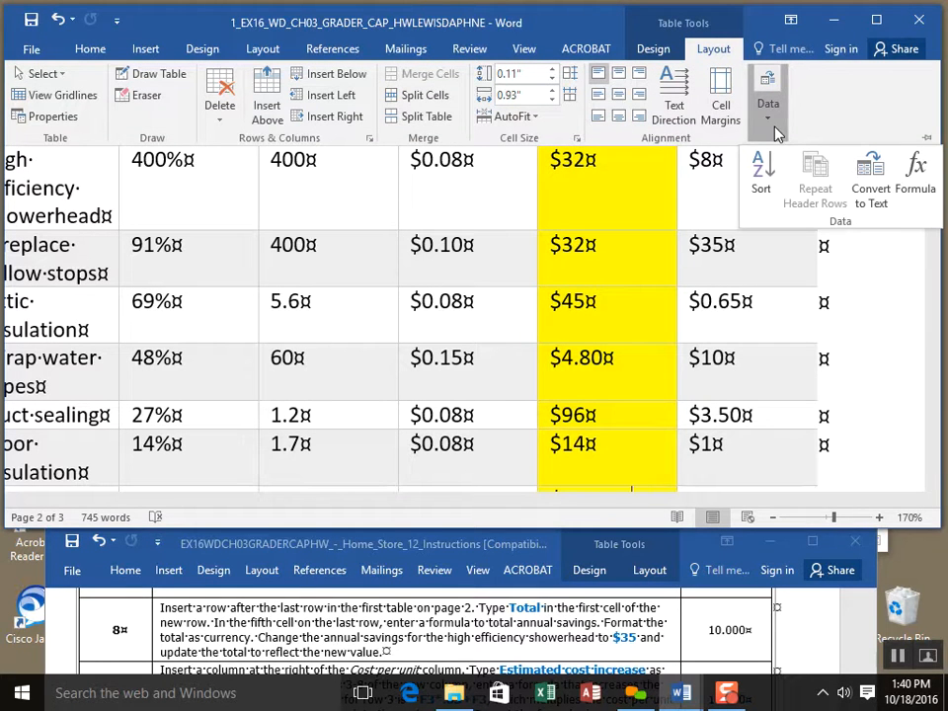
pyautogui.click(930, 197)
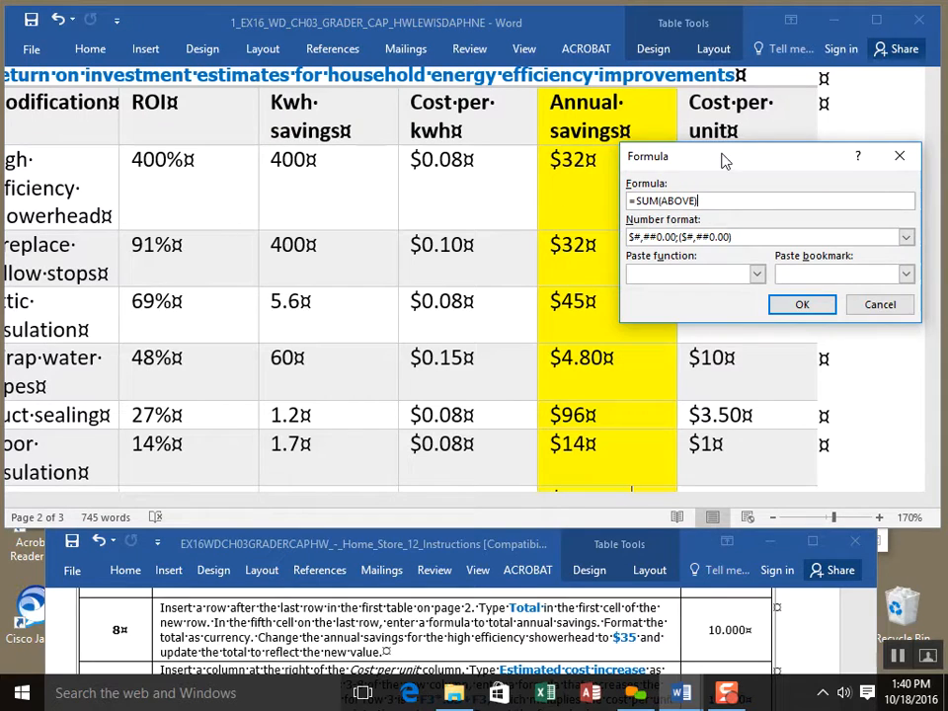
pyautogui.moveTo(724, 160); pyautogui.dragTo(598, 212)
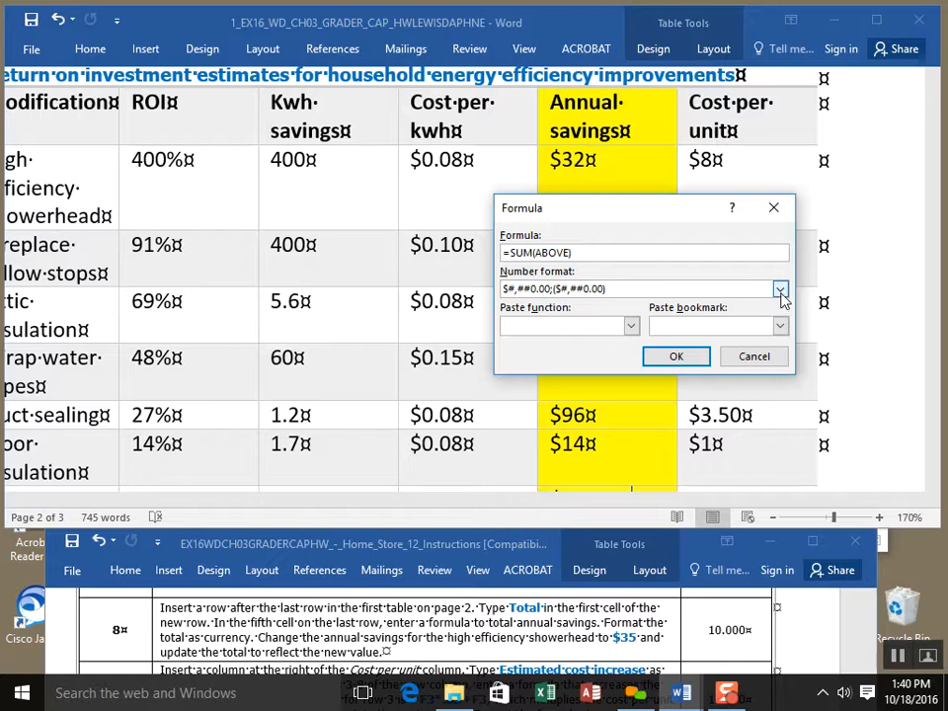
pyautogui.click(755, 357)
pyautogui.scroll(-3, 649, 405)
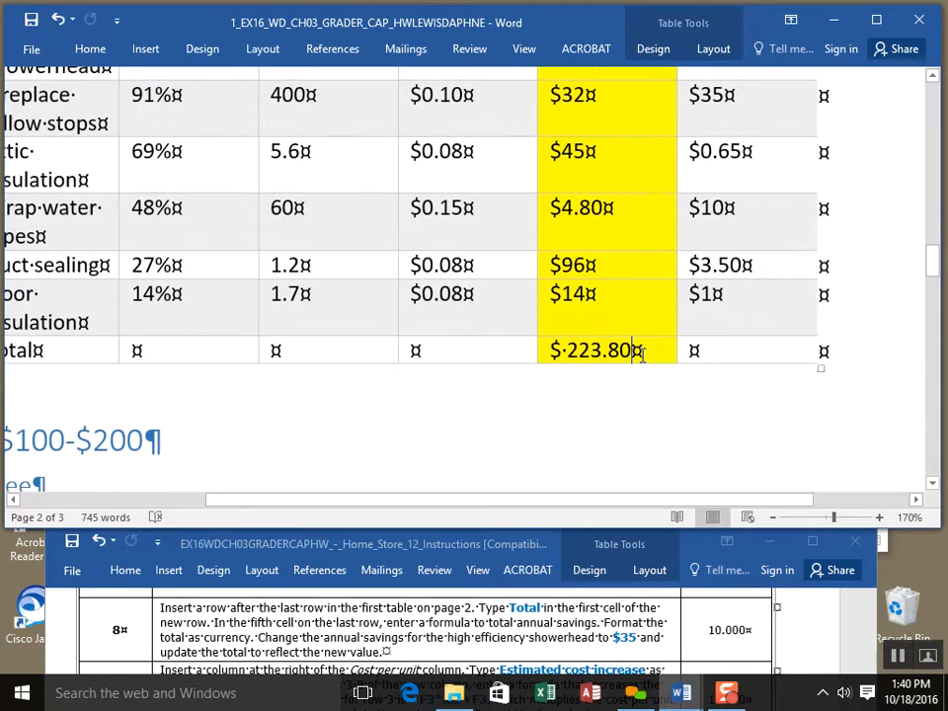
# Step: Review the =SUM(ABOVE) formula and the $#,##0.00;($#,##0.00) number format for the selected annual savings total, and close the settings without applying them
pyautogui.moveTo(637, 352); pyautogui.dragTo(559, 352)
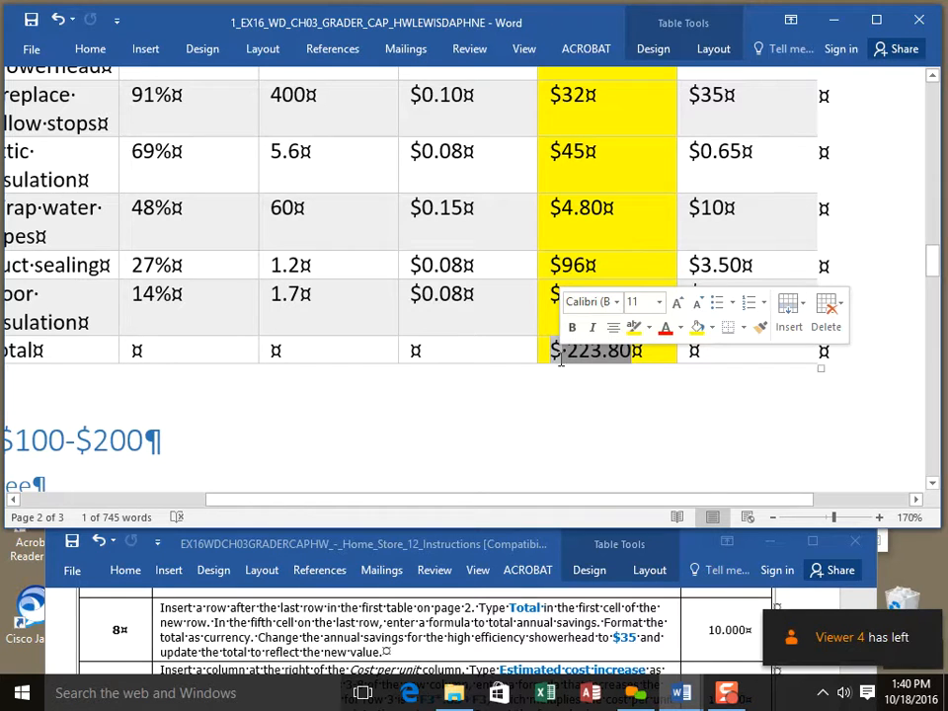
pyautogui.scroll(5, 558, 361)
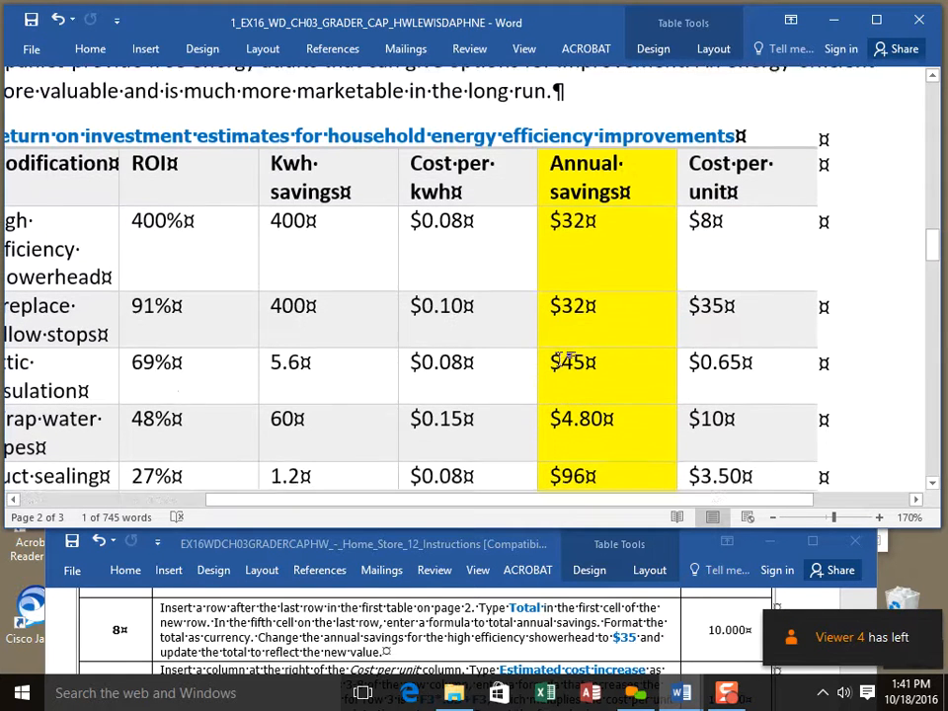
pyautogui.click(729, 58)
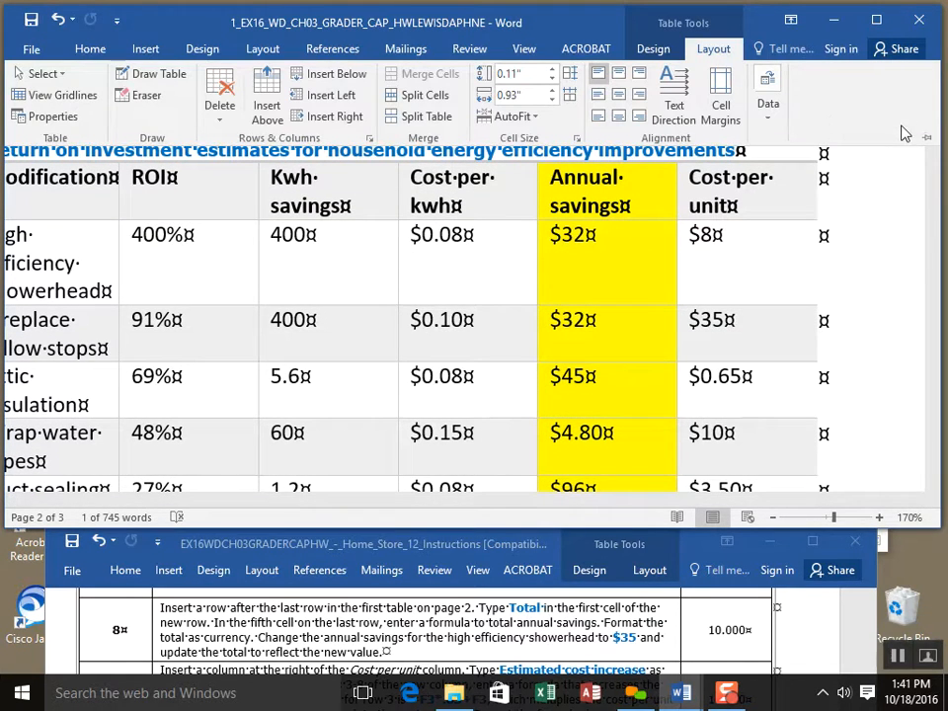
pyautogui.click(769, 119)
pyautogui.click(917, 180)
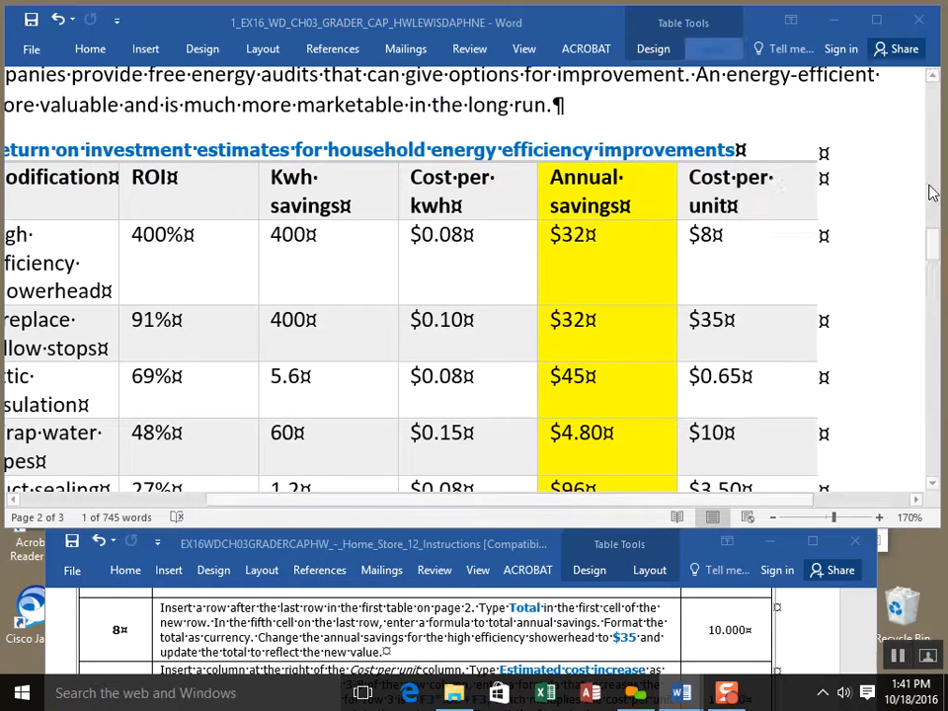
pyautogui.moveTo(584, 252); pyautogui.dragTo(502, 253)
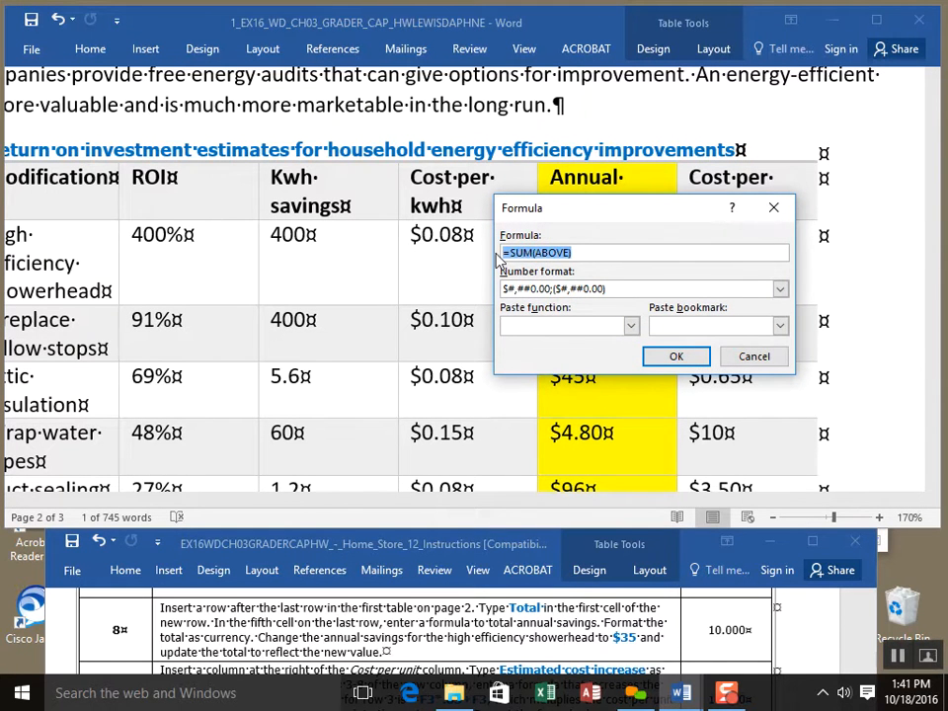
pyautogui.click(780, 288)
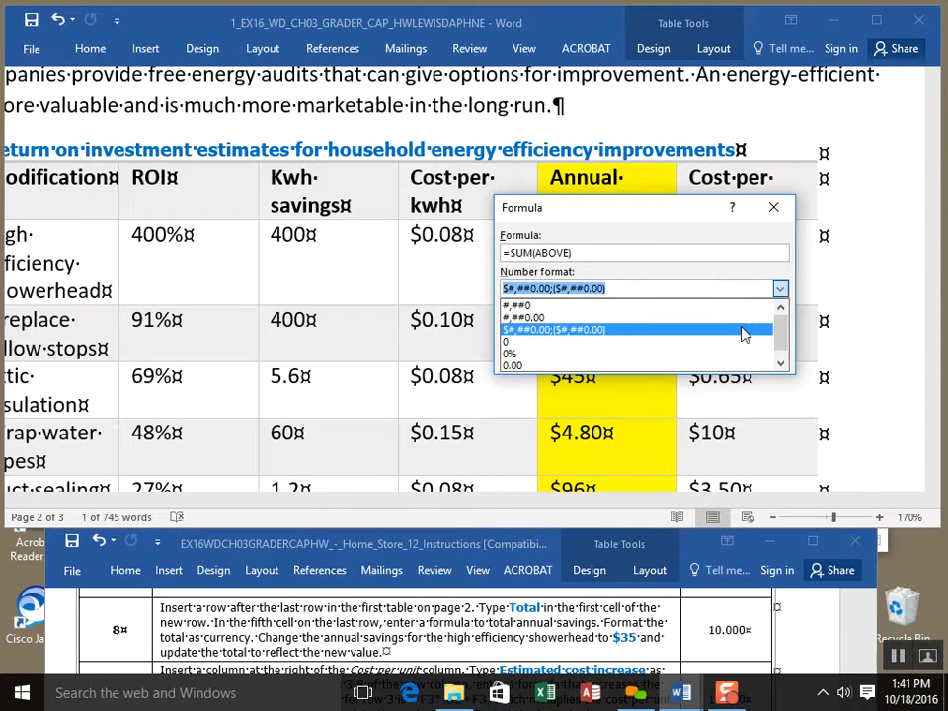
pyautogui.click(553, 329)
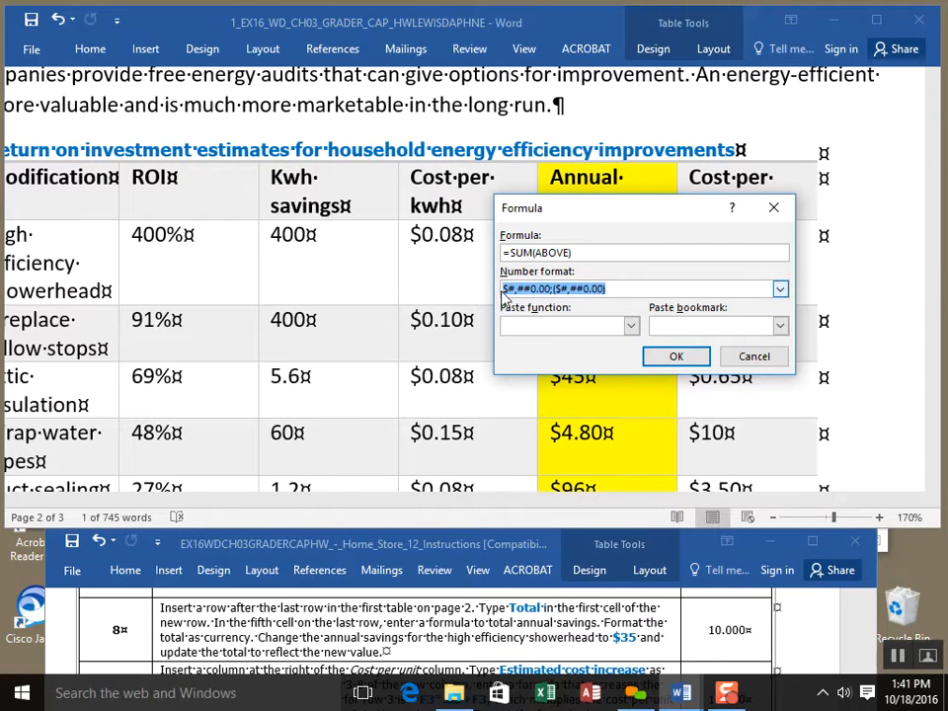
pyautogui.click(775, 207)
pyautogui.scroll(-3, 776, 257)
pyautogui.scroll(-1, 781, 290)
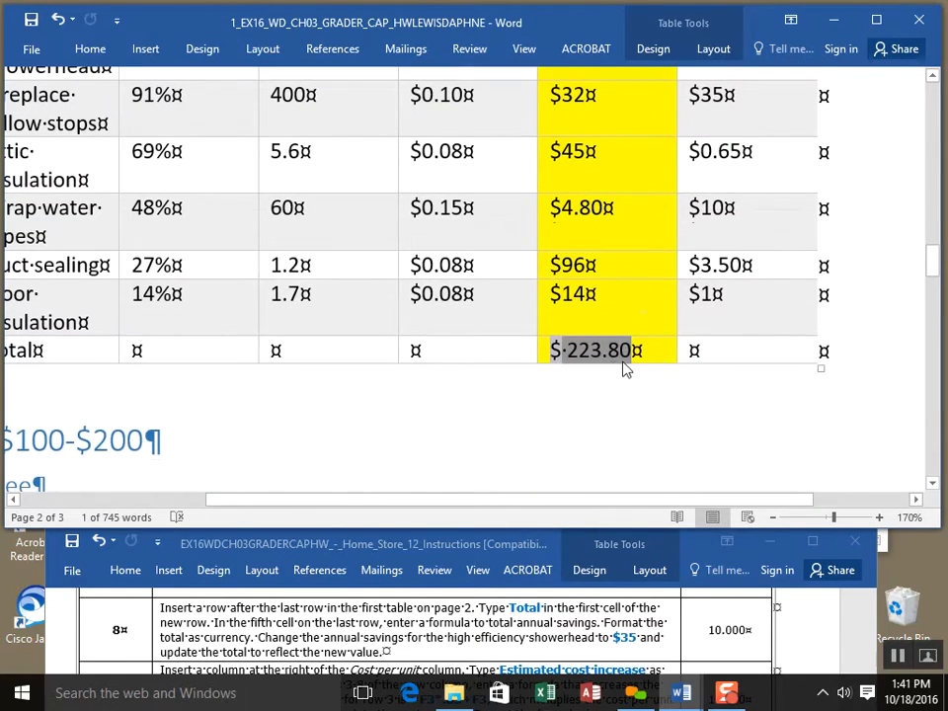
# Step: Zoom the report out to 100% and show the whole return on investment table
pyautogui.click(774, 518)
pyautogui.click(774, 518)
pyautogui.click(775, 517)
pyautogui.click(774, 518)
pyautogui.click(774, 517)
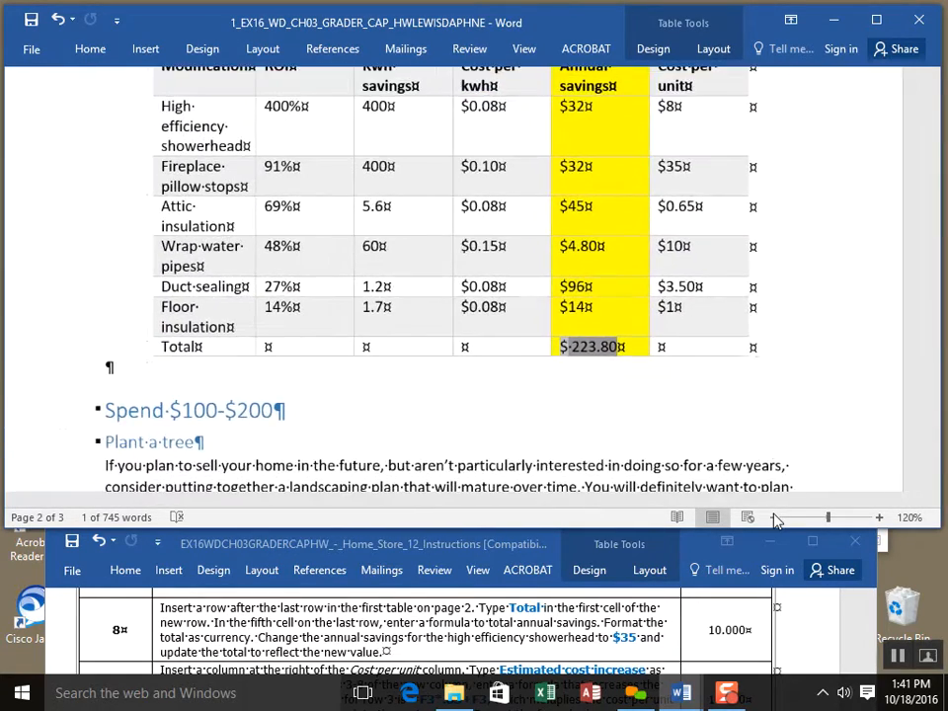
pyautogui.click(774, 518)
pyautogui.click(774, 518)
pyautogui.scroll(3, 748, 451)
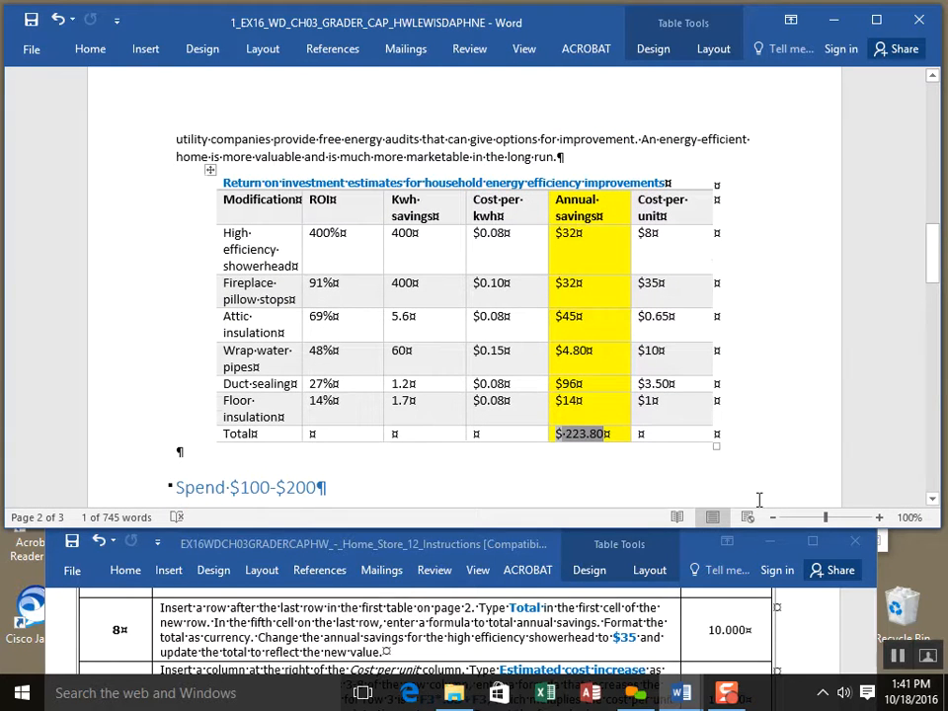
pyautogui.click(898, 661)
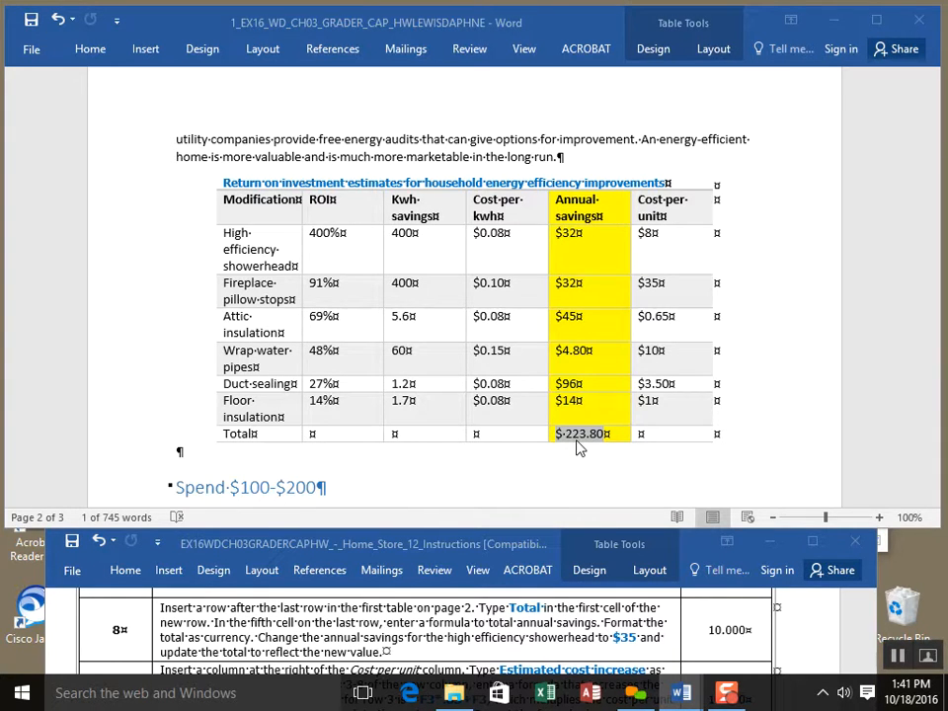
# Step: Change the high efficiency showerhead's Annual savings value to $35
pyautogui.click(573, 227)
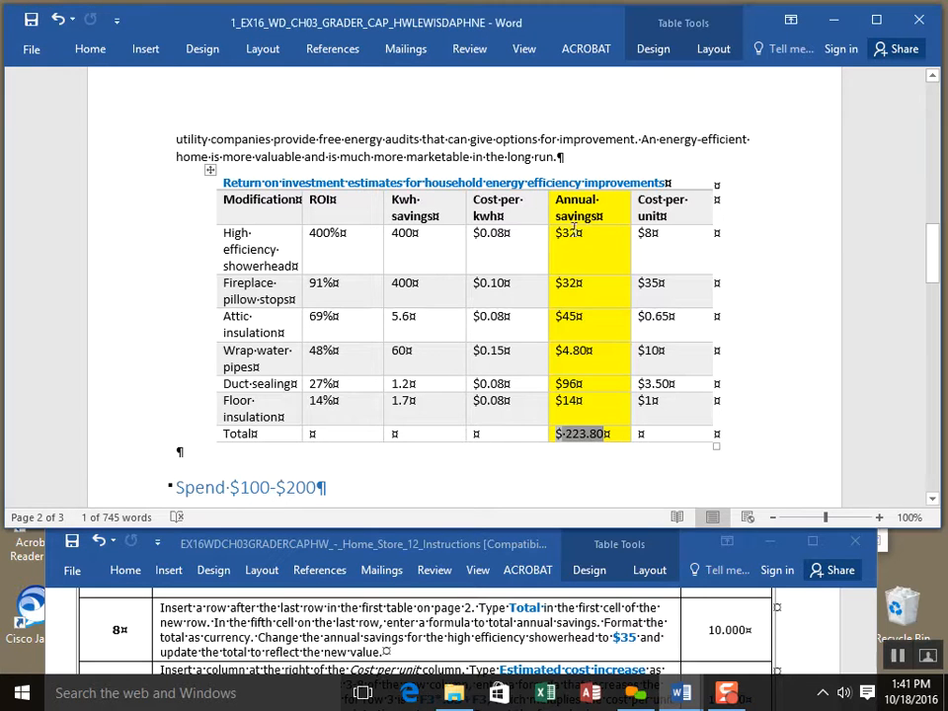
pyautogui.click(577, 237)
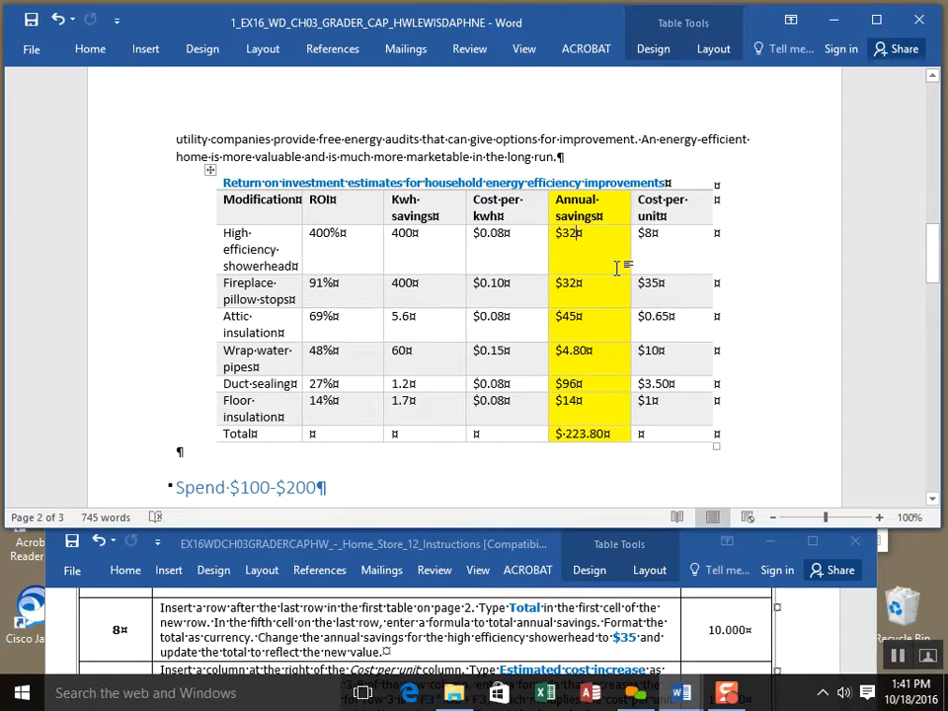
pyautogui.press('BackSpace')
pyautogui.write('5')
pyautogui.press('Return')
pyautogui.press('BackSpace')
# Step: Recalculate the Total row's Annual savings with =SUM(ABOVE) in the $#,##0.00;($#,##0.00) format, and save the report
pyautogui.click(711, 49)
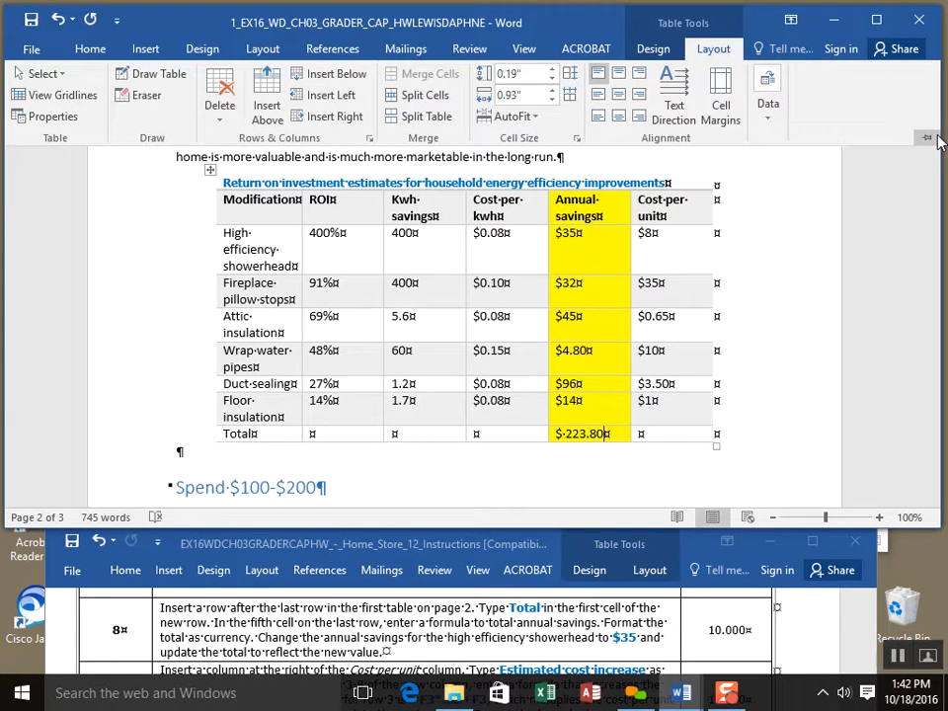
pyautogui.scroll(1, 933, 158)
pyautogui.click(769, 102)
pyautogui.click(916, 174)
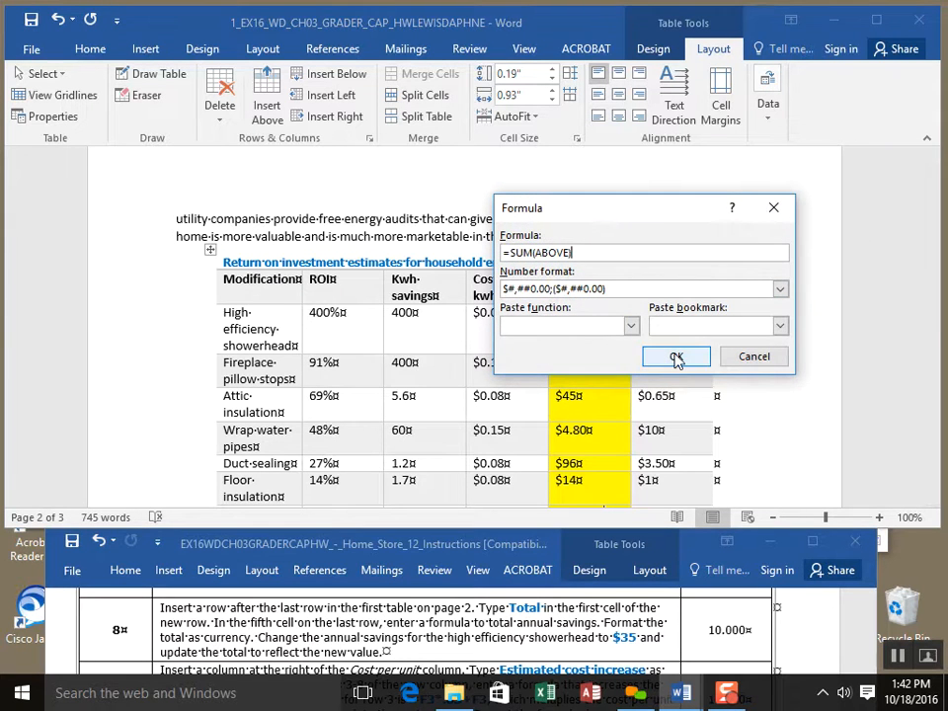
pyautogui.click(676, 357)
pyautogui.scroll(-1, 764, 373)
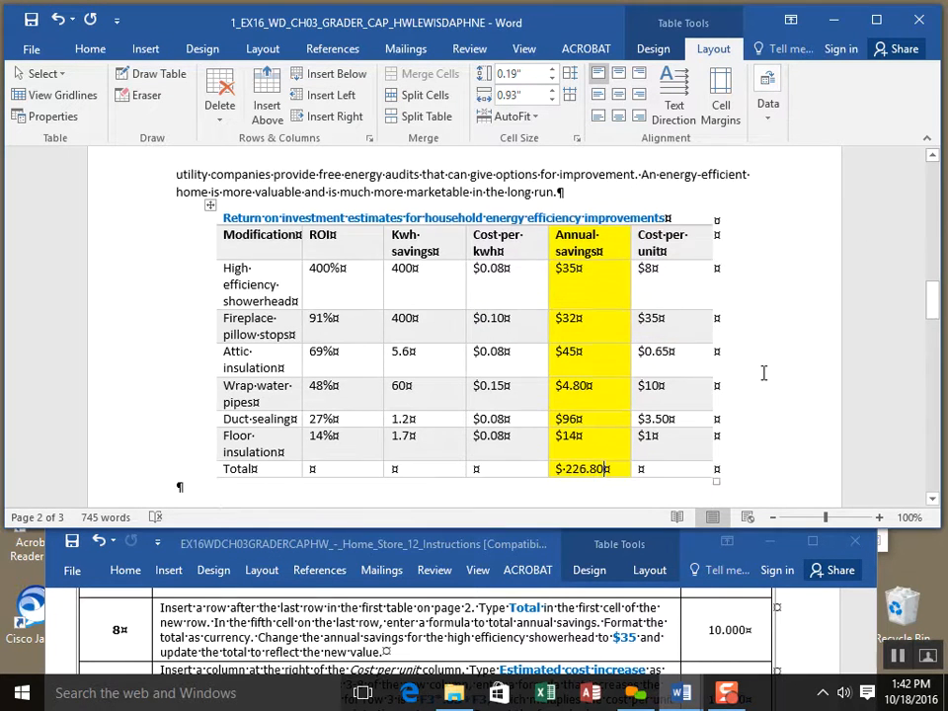
pyautogui.scroll(-1, 764, 373)
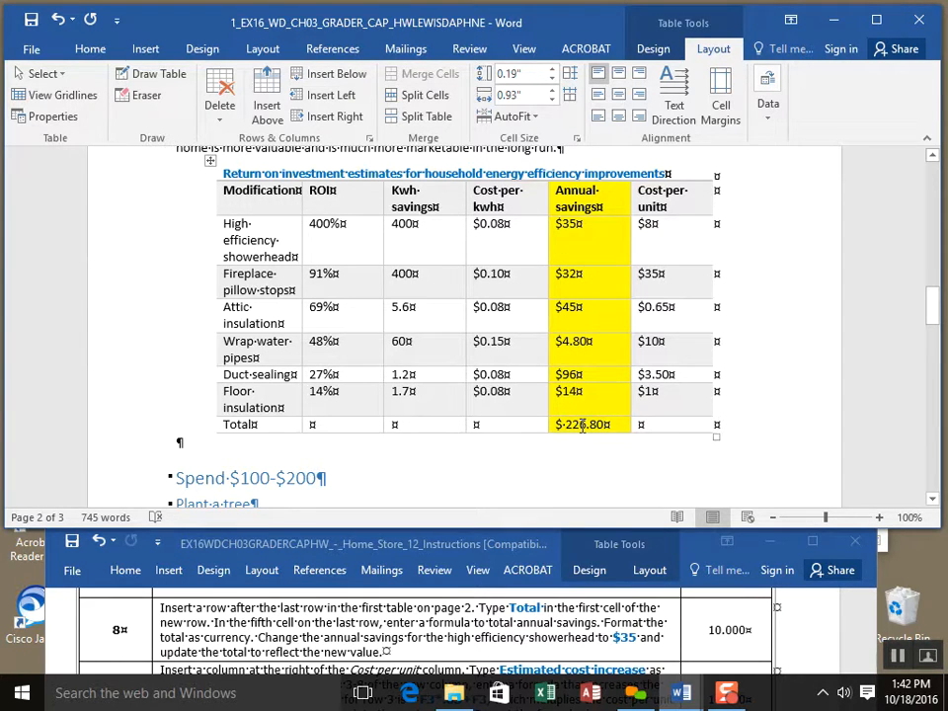
pyautogui.click(31, 20)
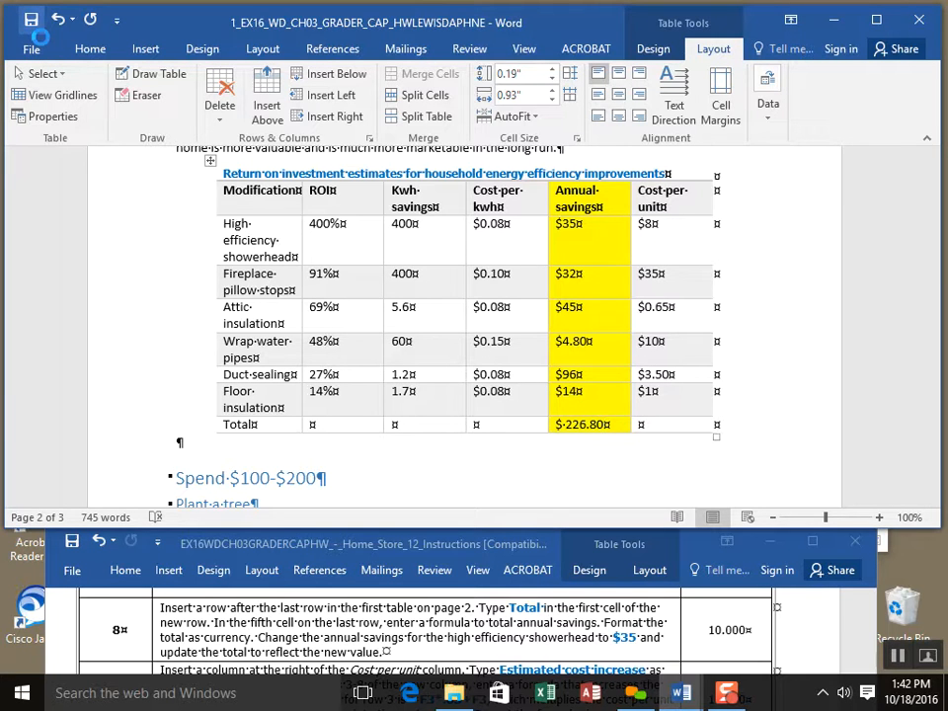